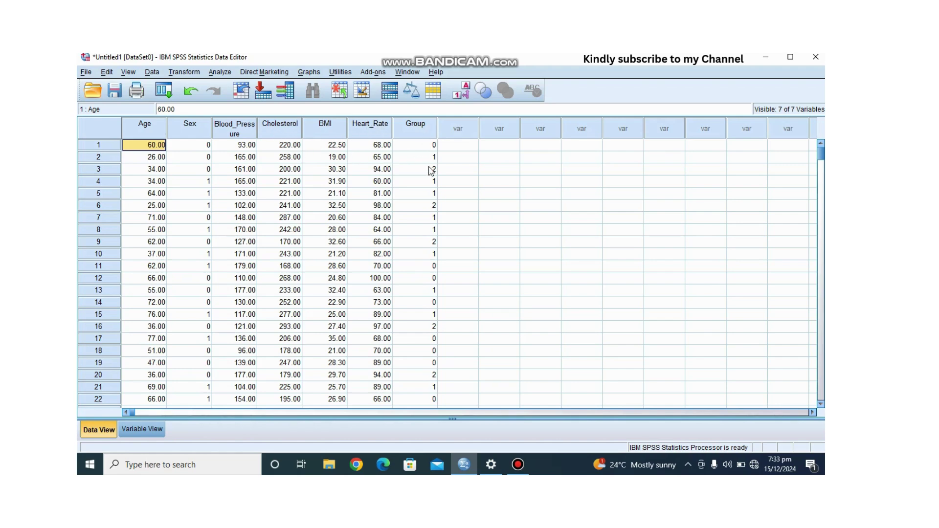
Examine the value labels defined for the Age, Sex and Group variables without changing them
click(149, 427)
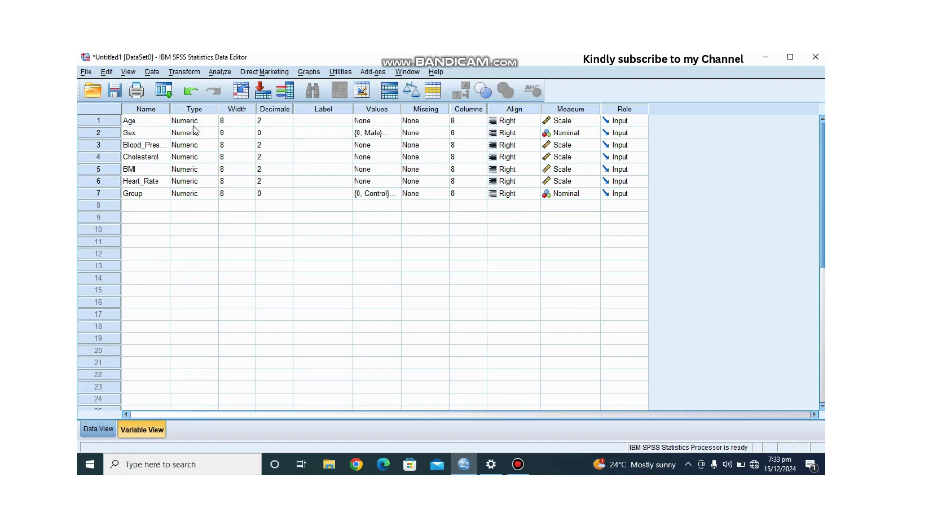
double_click(397, 122)
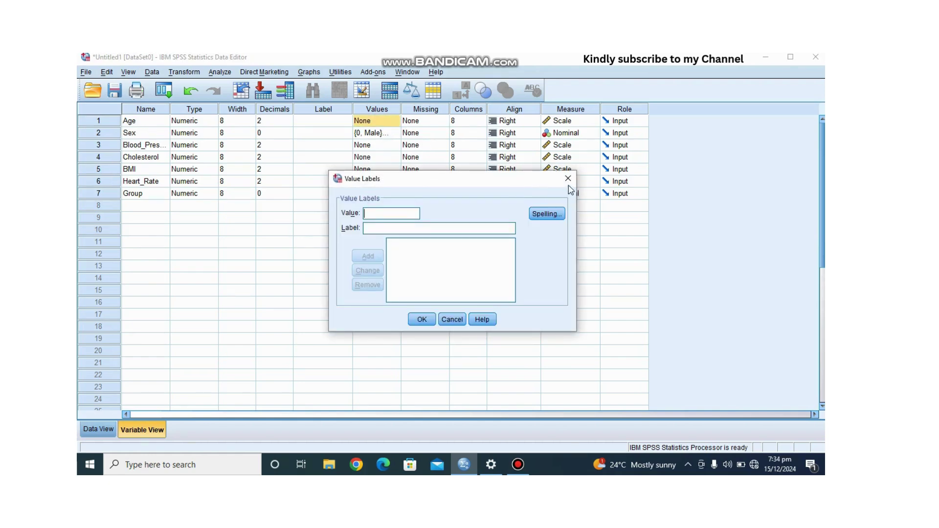
click(568, 179)
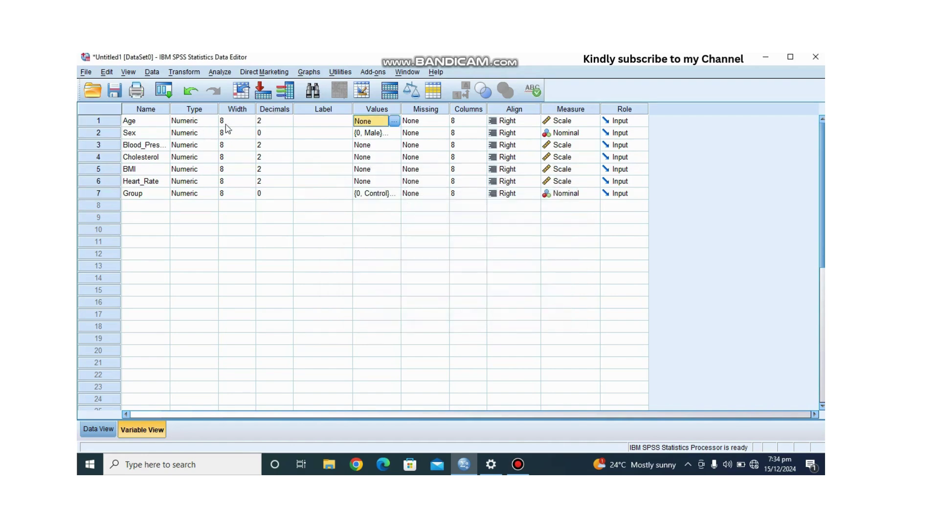
click(155, 134)
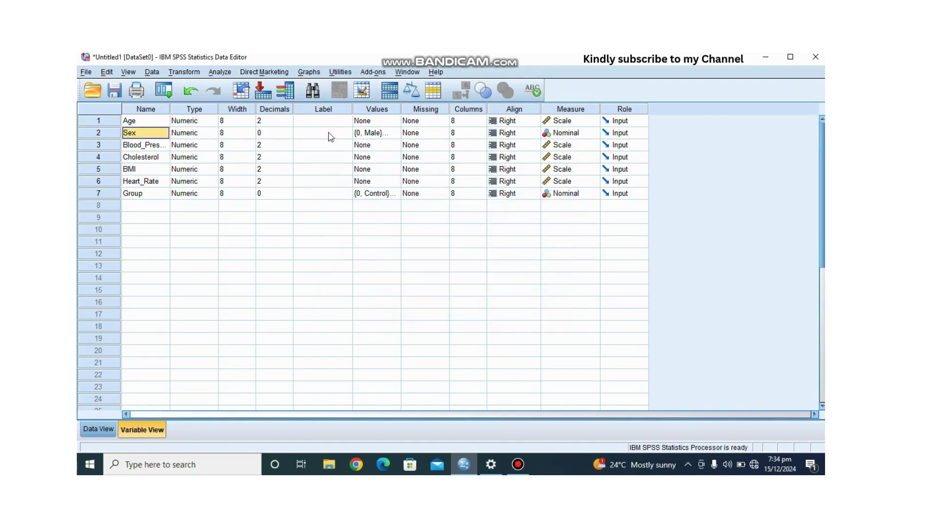
click(360, 132)
click(396, 134)
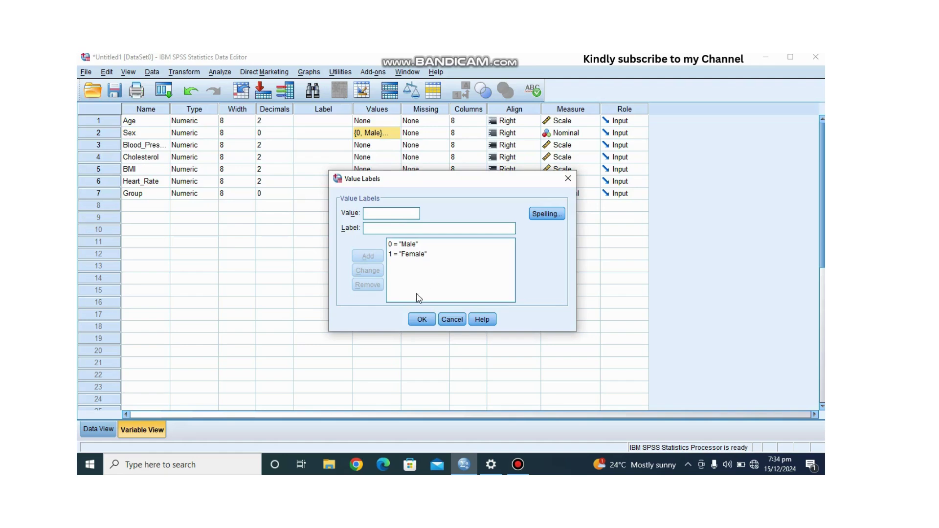
click(423, 321)
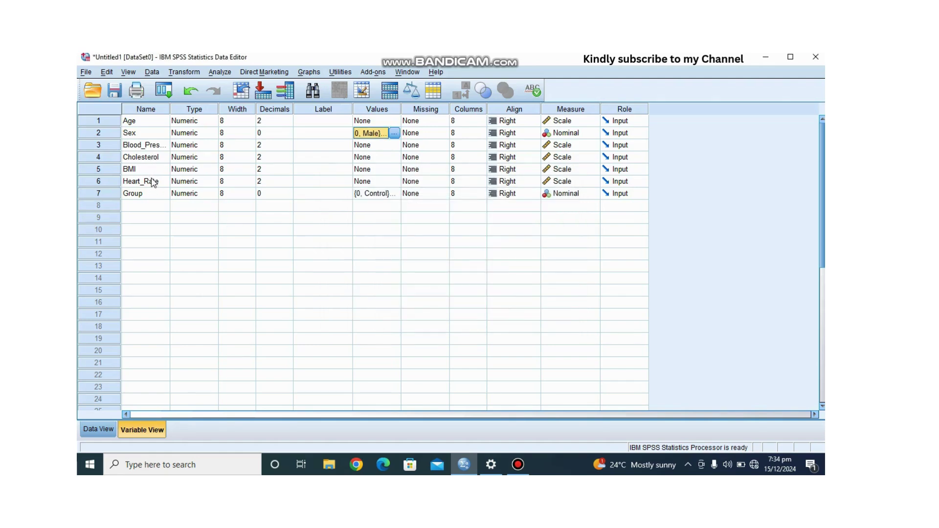
click(149, 194)
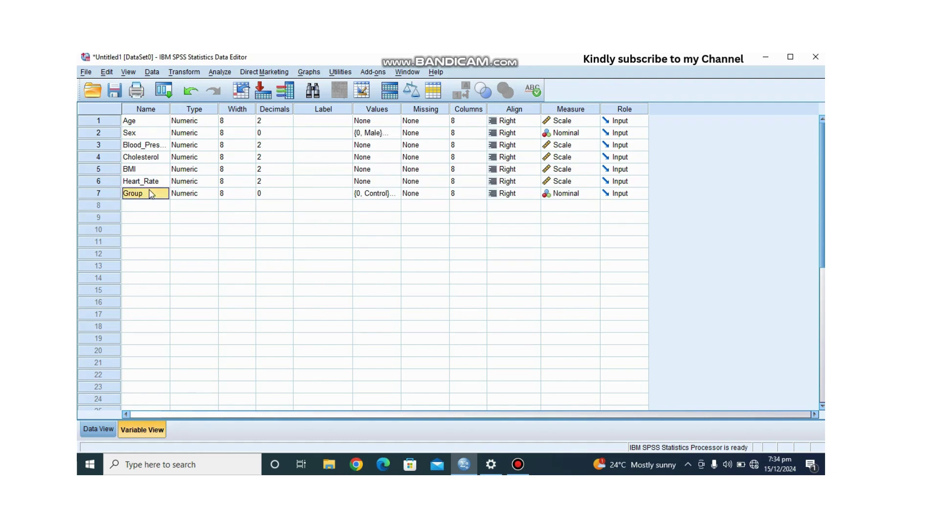
click(379, 195)
click(395, 195)
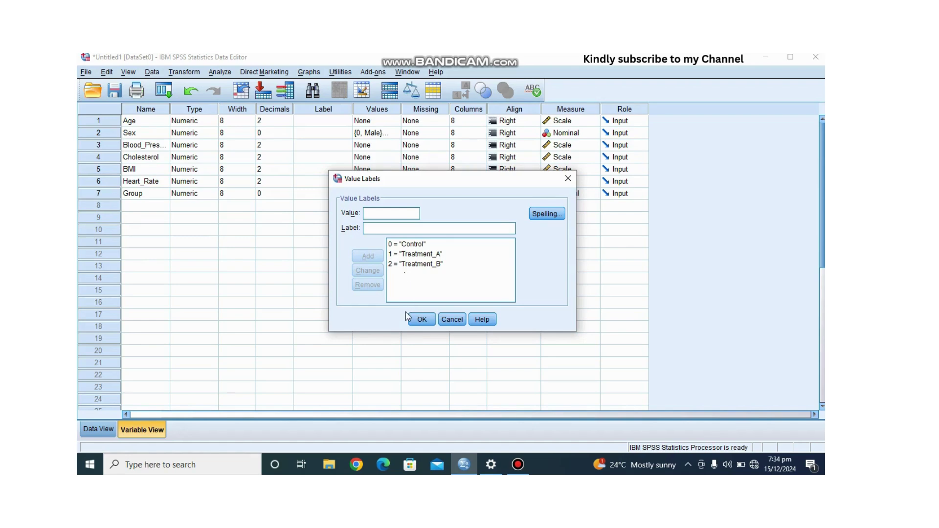
click(422, 323)
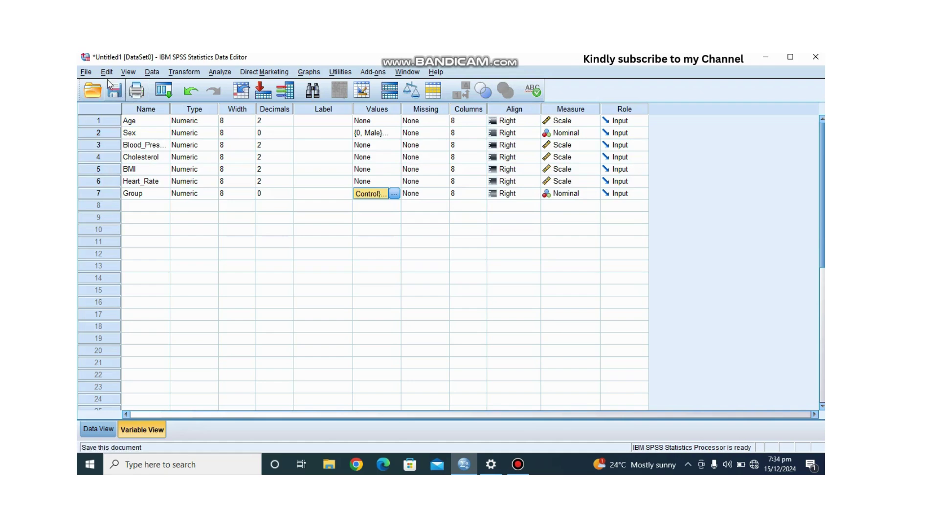
Look through the dataset's case rows and return to the first case
click(100, 429)
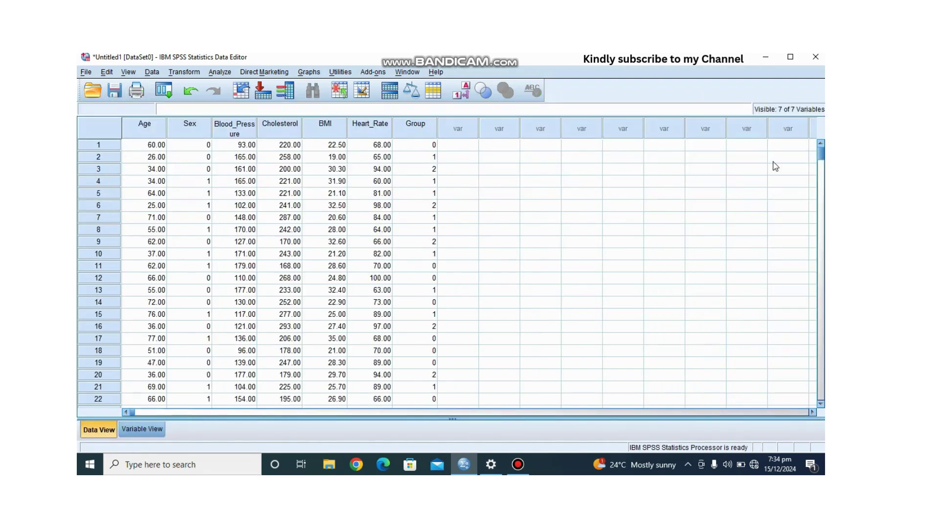
drag(822, 154, 822, 274)
drag(823, 155, 822, 150)
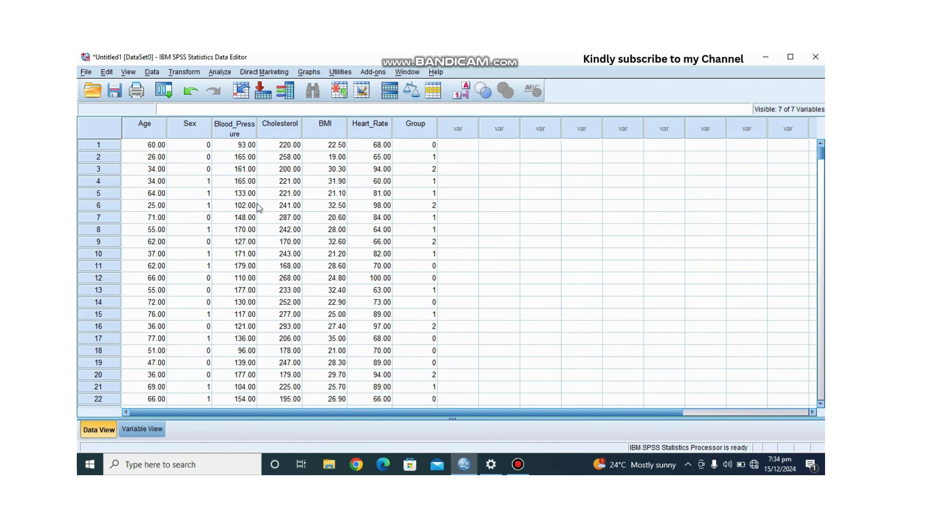
Start a multivariate General Linear Model with Blood_Pressure, Cholesterol, BMI and Heart_Rate as dependent variables
click(220, 73)
mouse_move(267, 141)
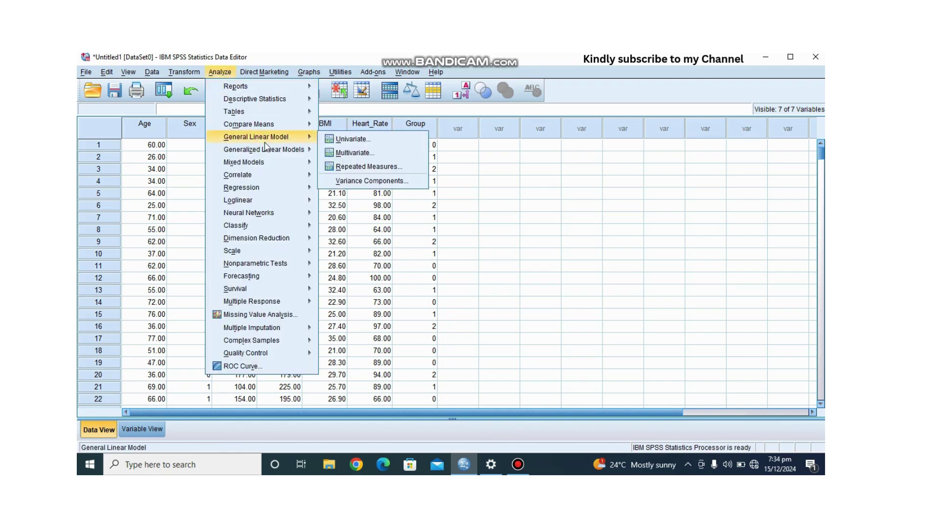
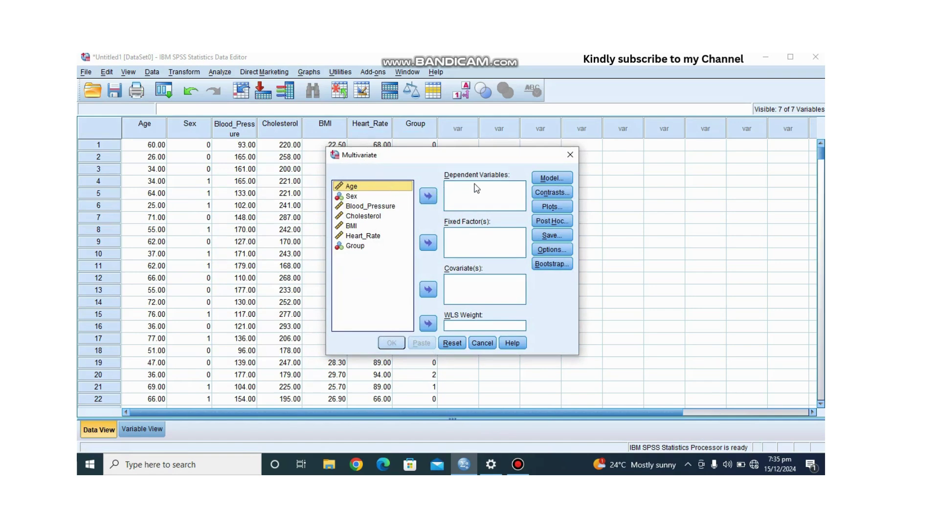
click(369, 207)
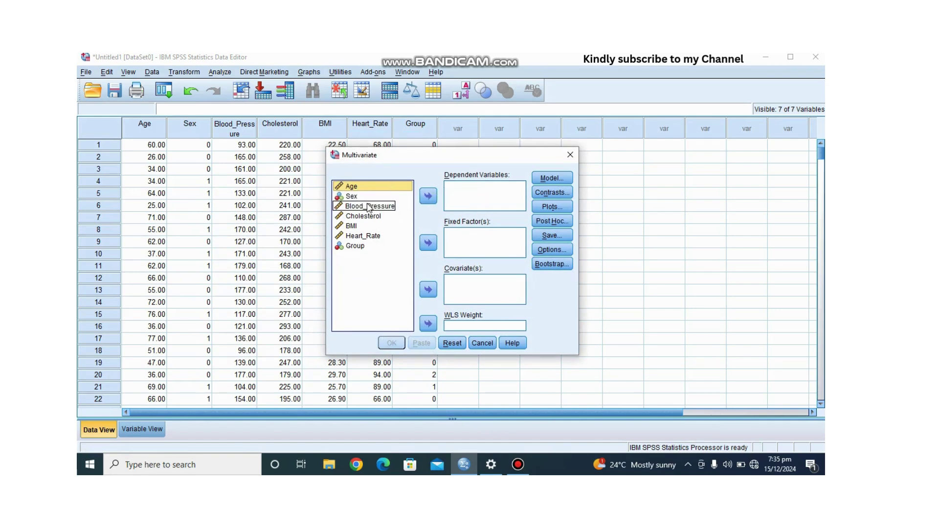
click(370, 207)
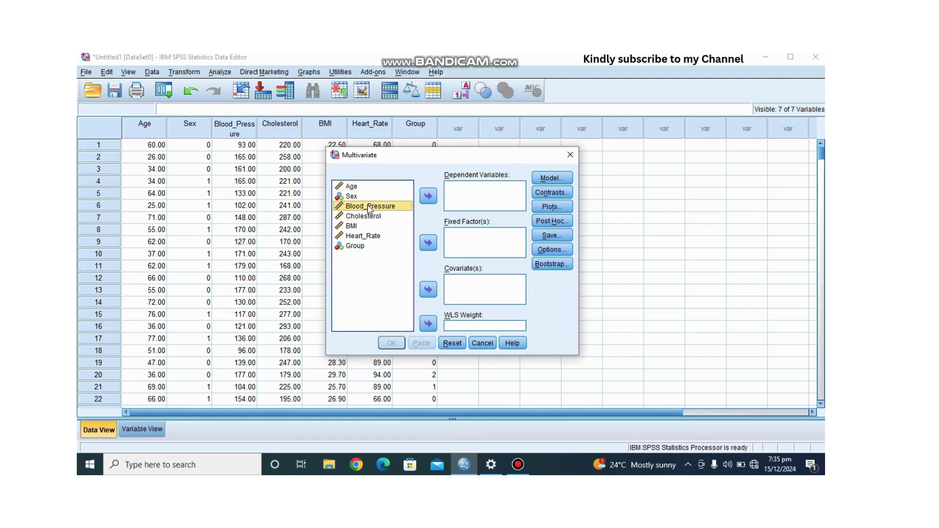
ctrl+click(367, 215)
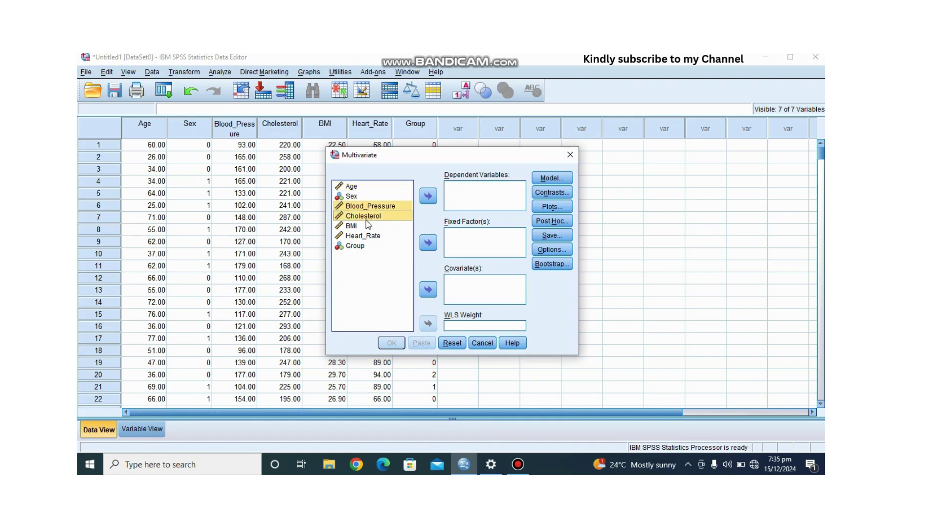
ctrl+click(363, 227)
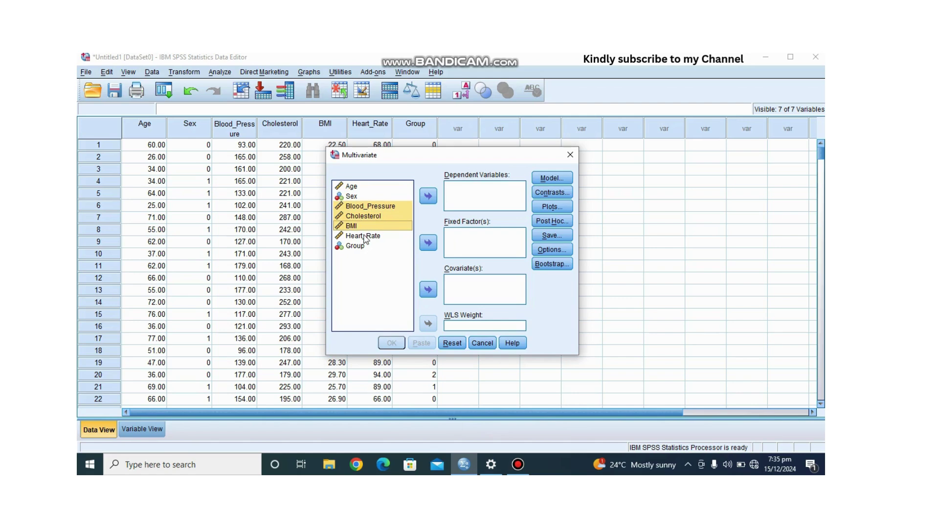
ctrl+click(365, 237)
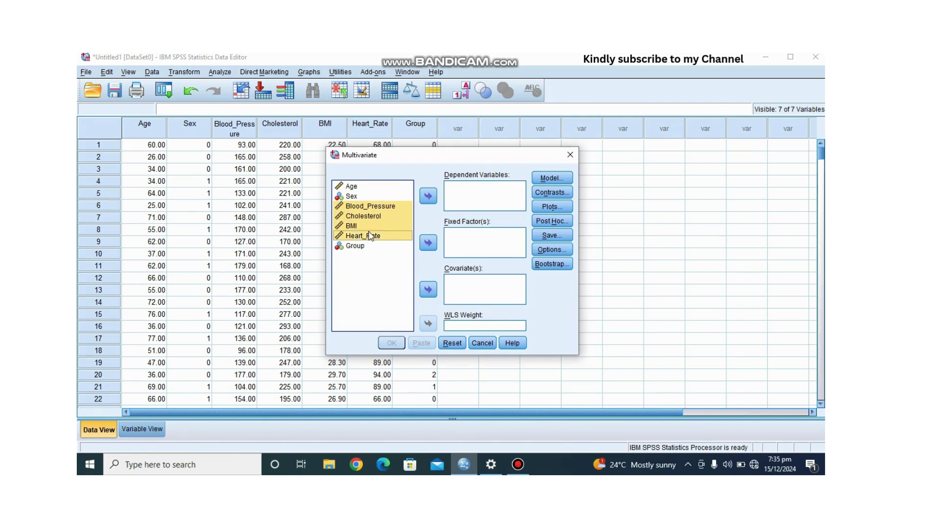
click(427, 197)
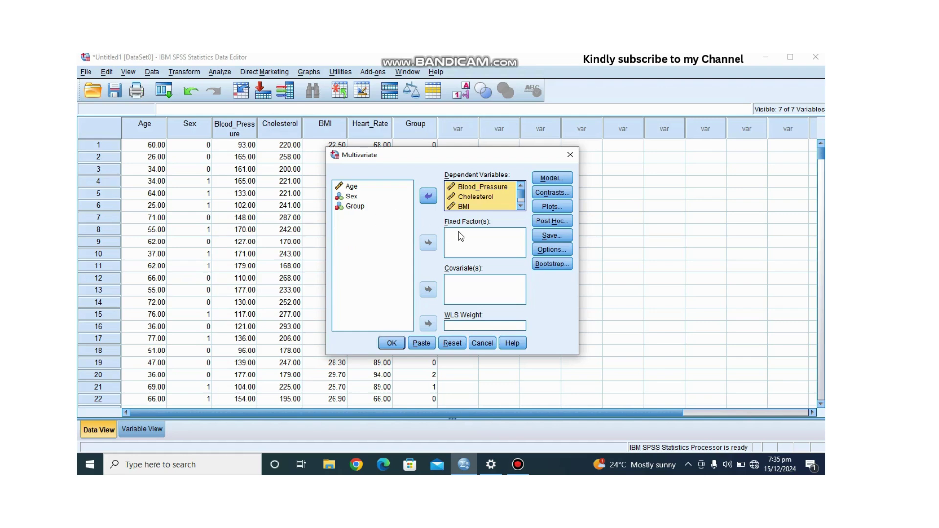
Assign Sex and Group as the fixed factors of the multivariate model
click(351, 196)
click(355, 207)
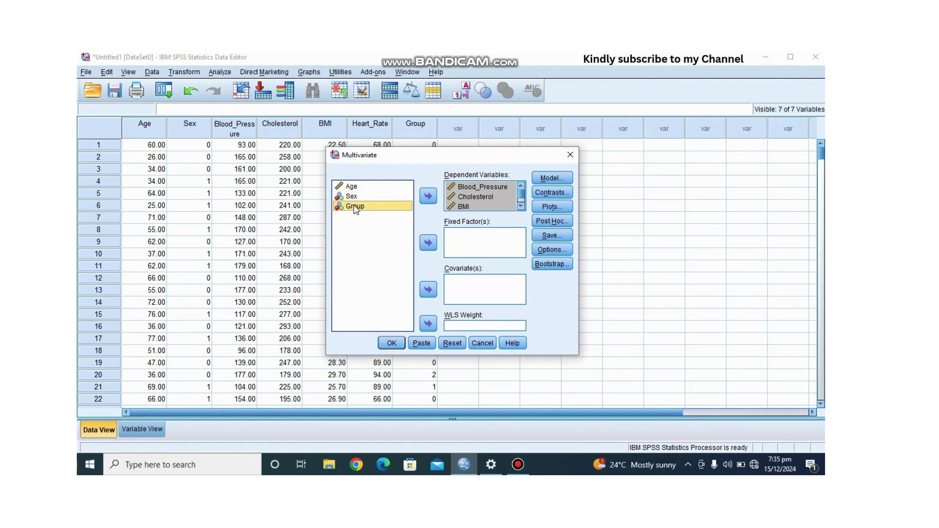
click(355, 210)
click(355, 198)
ctrl+click(355, 199)
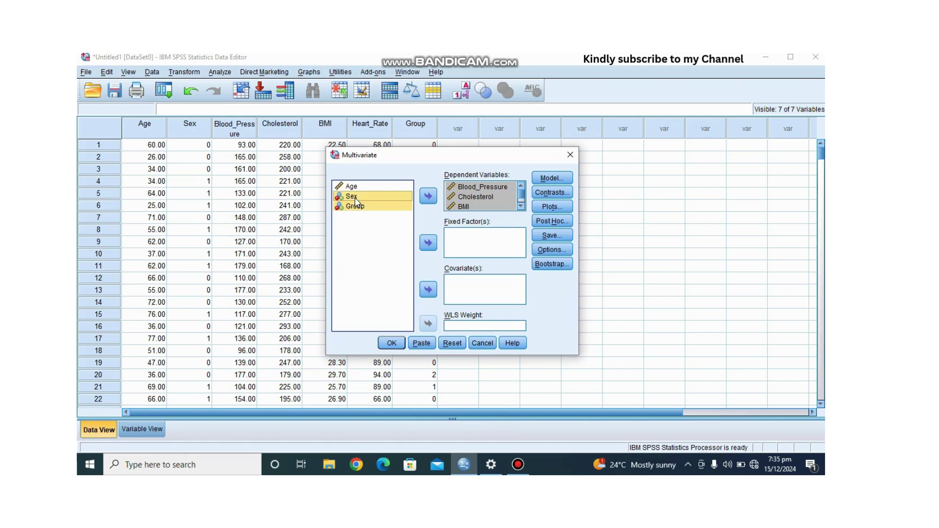
click(428, 243)
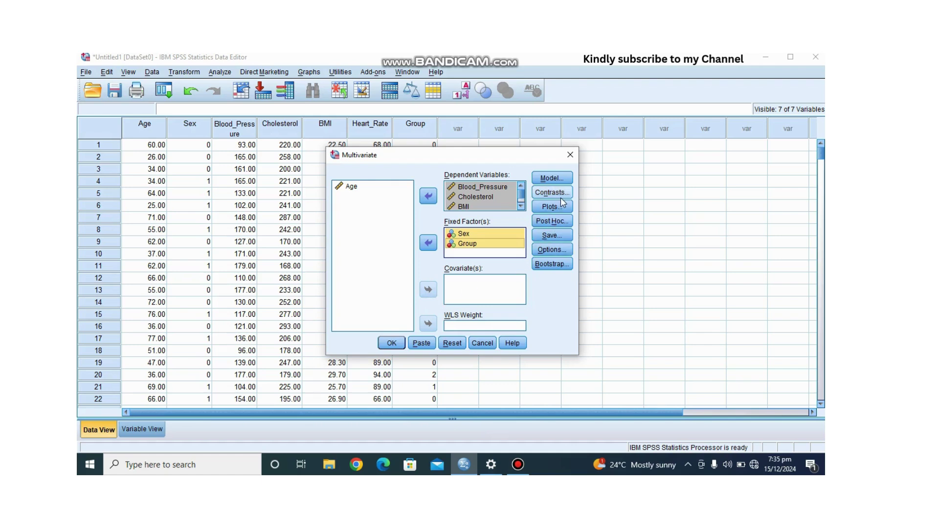
Request Bonferroni post hoc comparisons for the Group factor
click(553, 224)
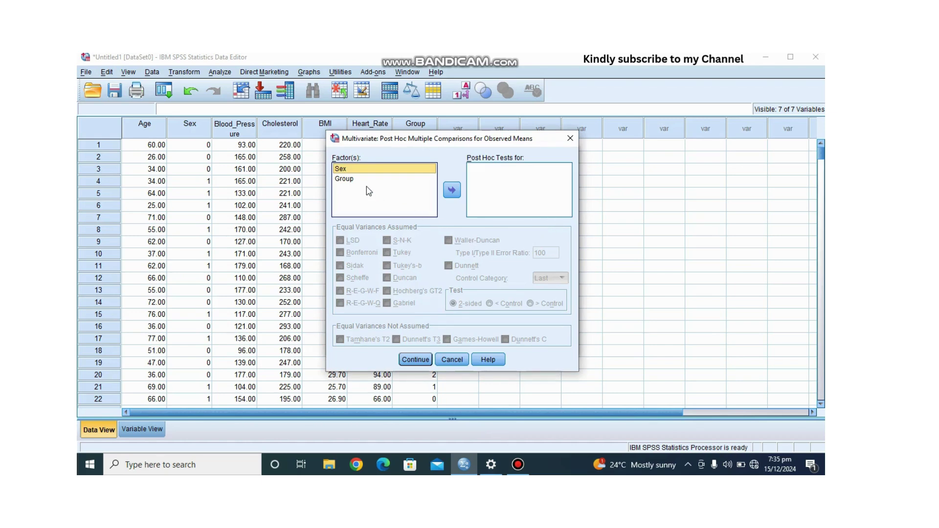
click(351, 179)
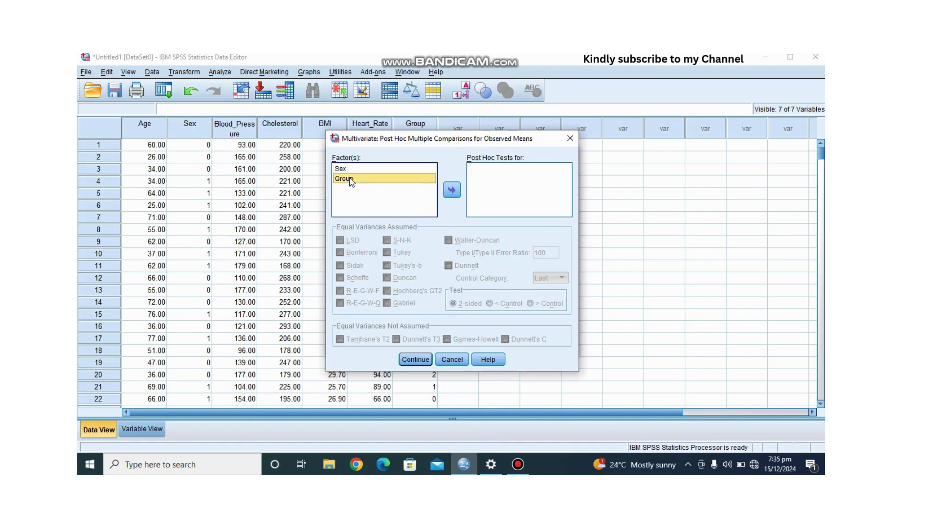
click(452, 191)
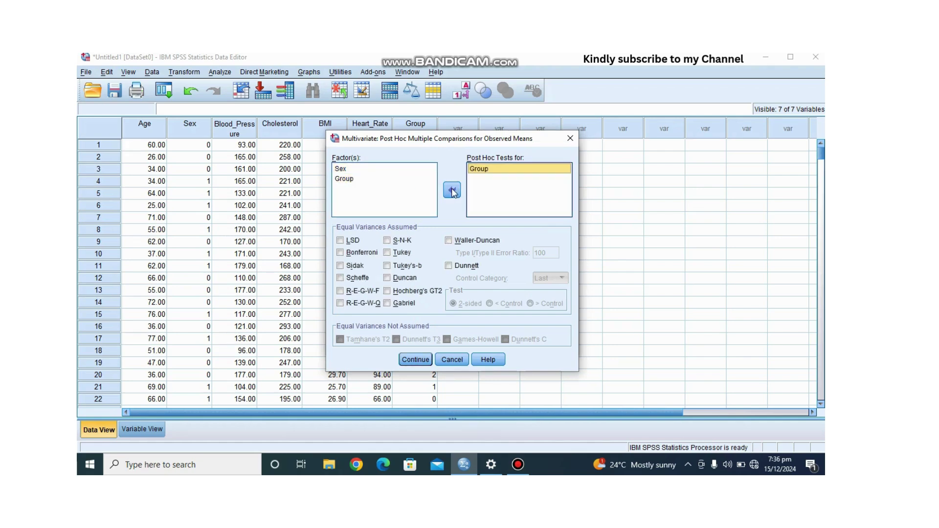
click(340, 253)
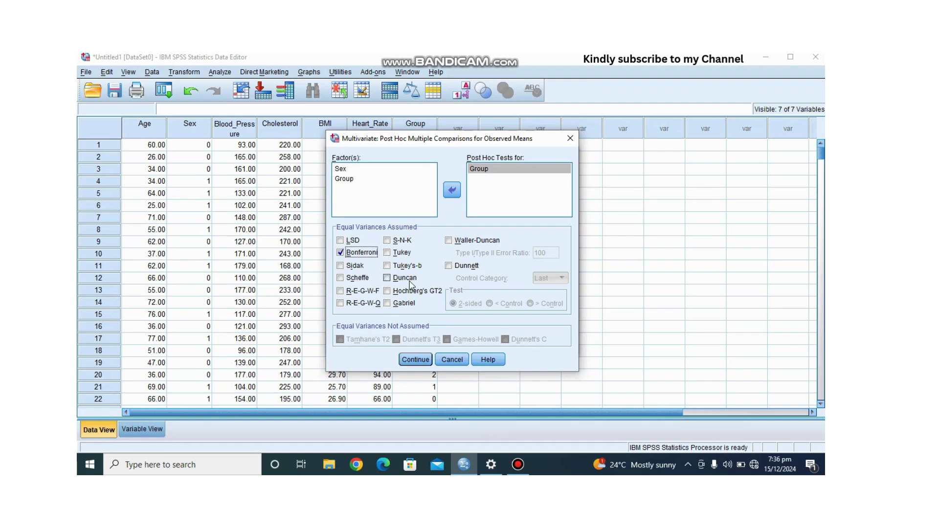
click(420, 359)
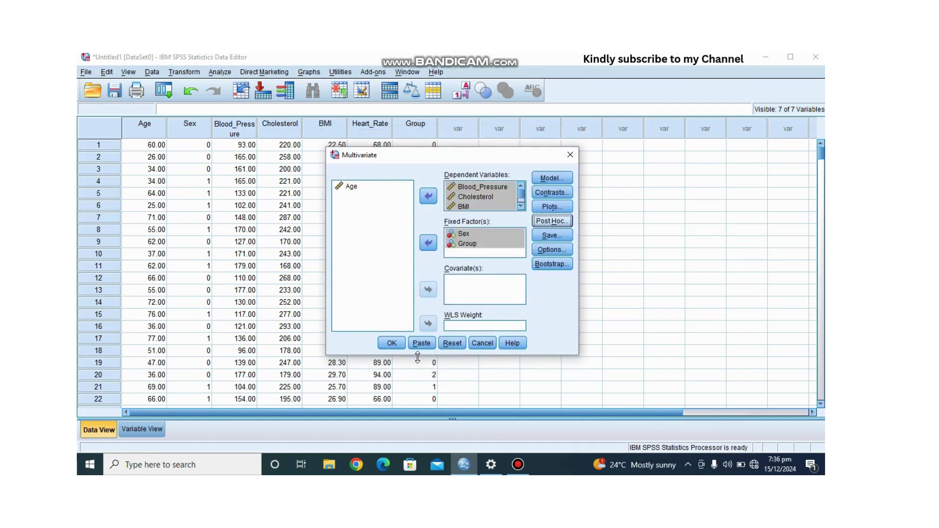
Enable homogeneity tests and descriptive statistics in the model options, and display estimated marginal means for (OVERALL)
click(551, 250)
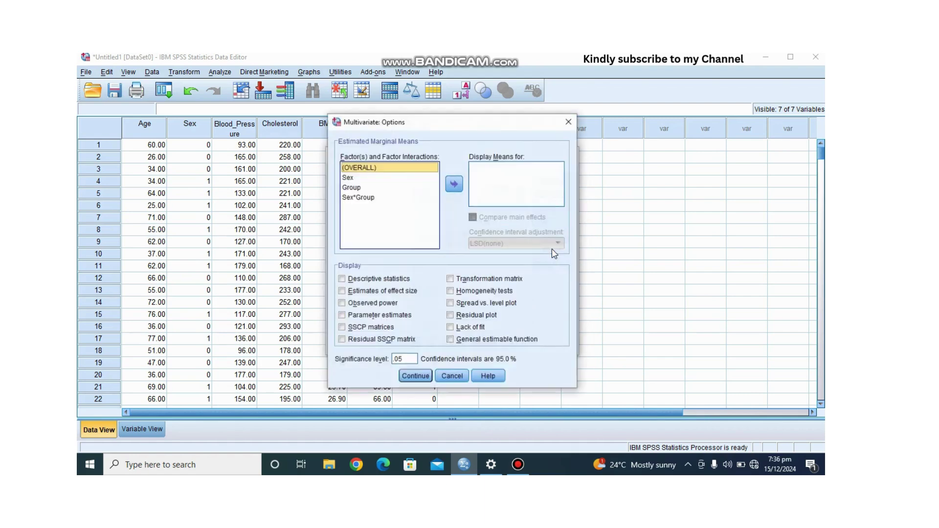
click(451, 292)
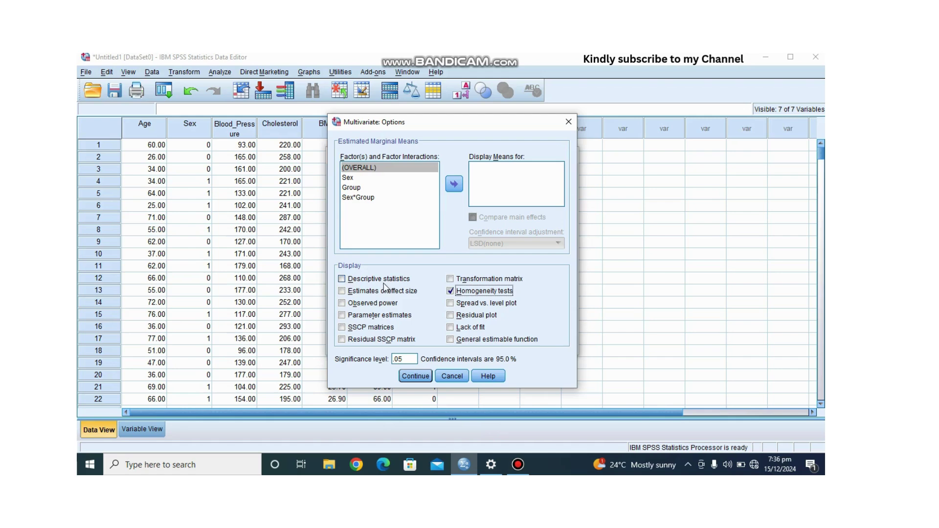
click(342, 280)
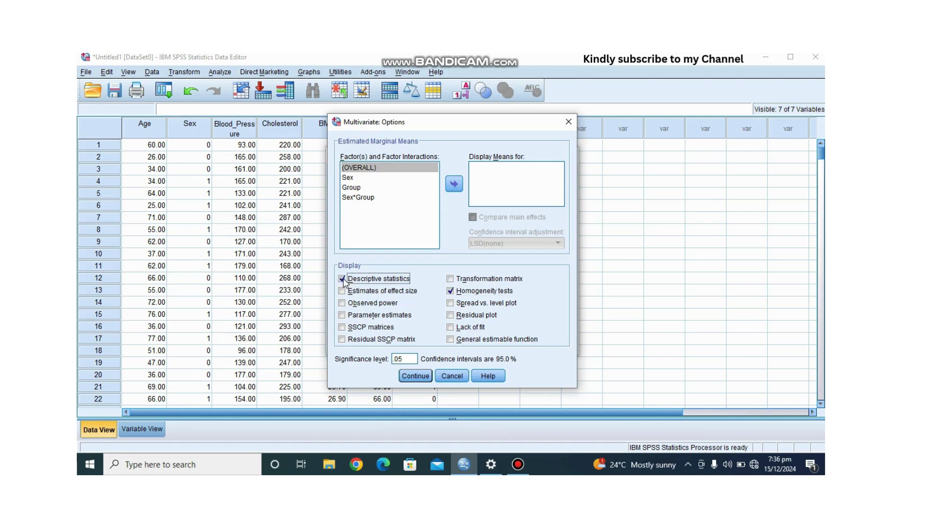
click(455, 185)
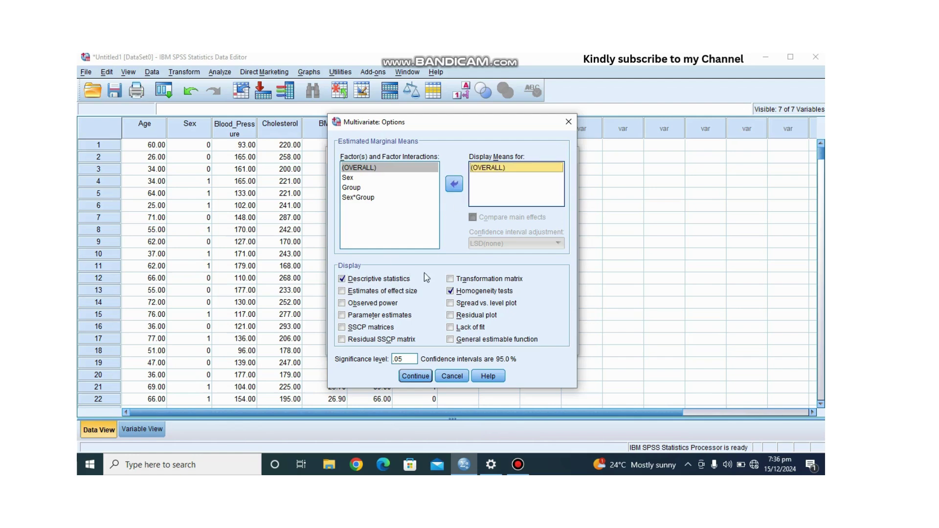
click(415, 376)
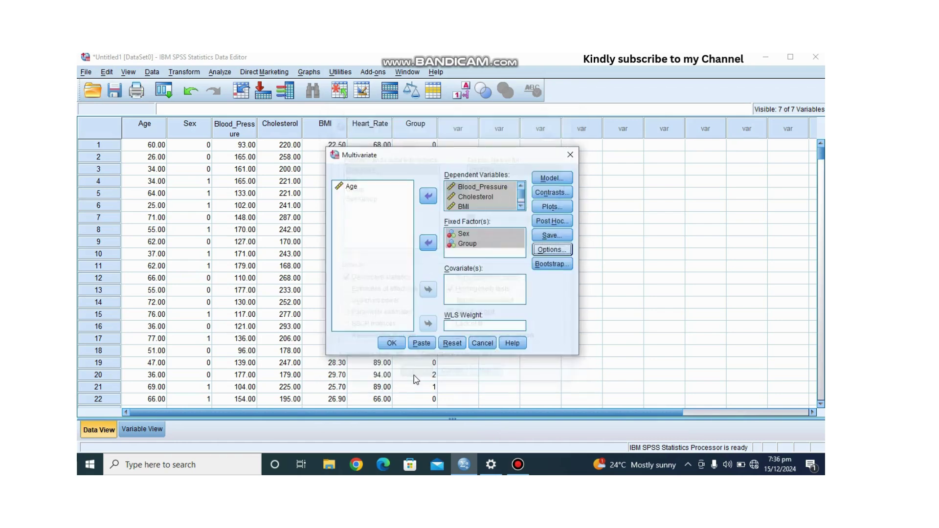
Run the multivariate analysis and view the Between-Subjects Factors and Descriptive Statistics tables in the output
click(392, 344)
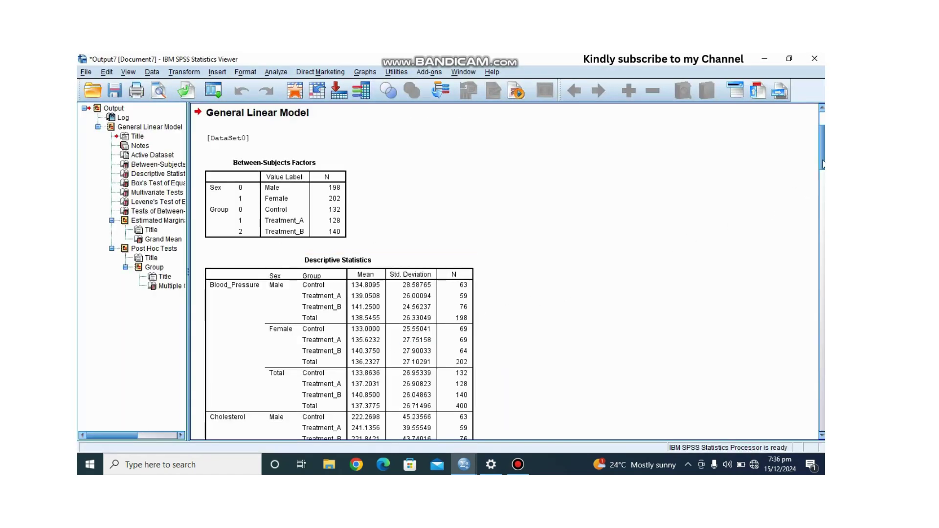
scroll(824, 164, down, 5)
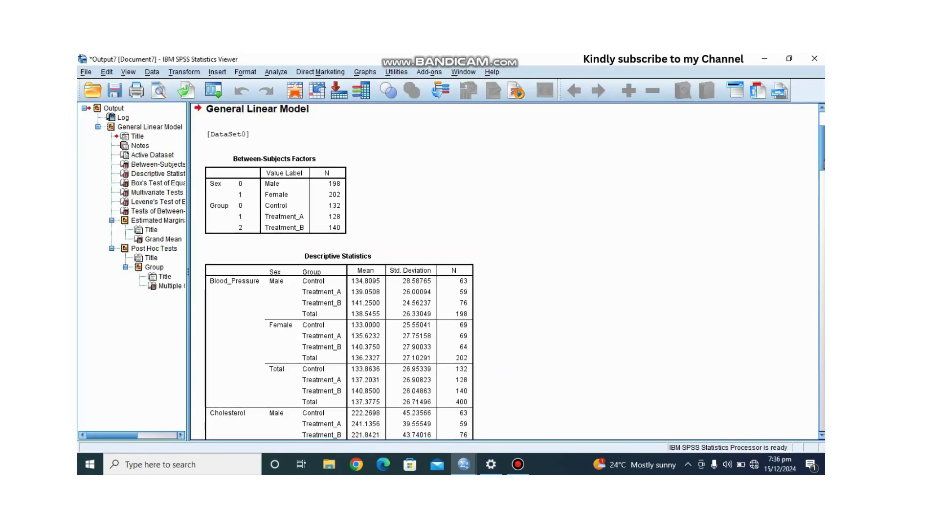
scroll(821, 179, down, 6)
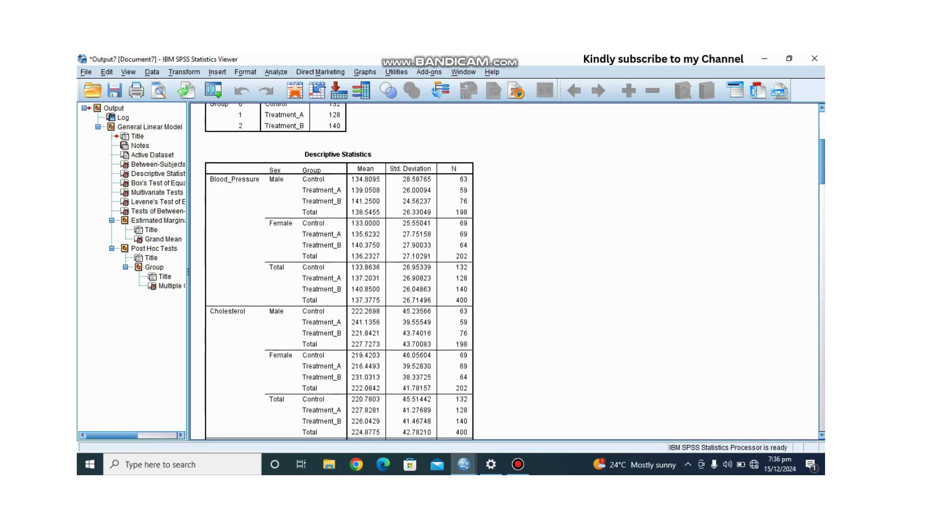
Review the rest of the Descriptive Statistics table and Box's Test of Equality of Covariance Matrices in the output
scroll(822, 178, down, 12)
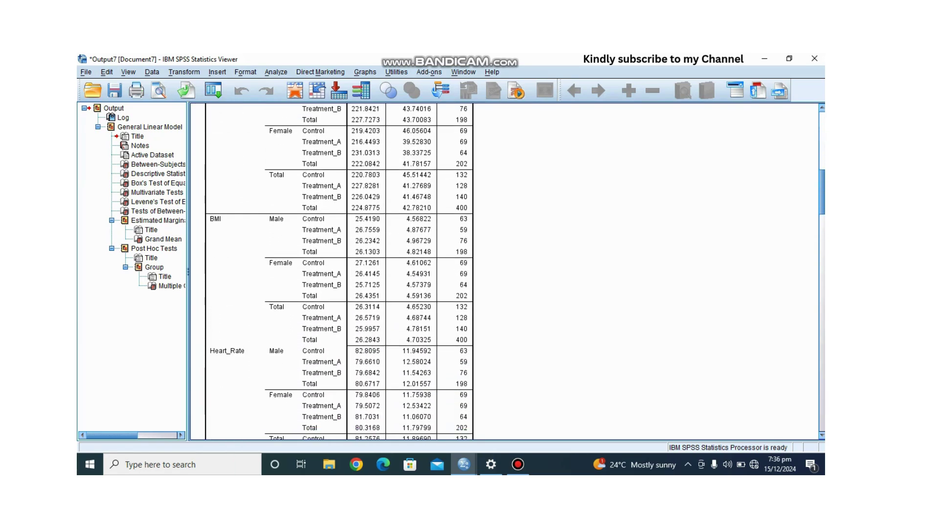
scroll(504, 272, down, 9)
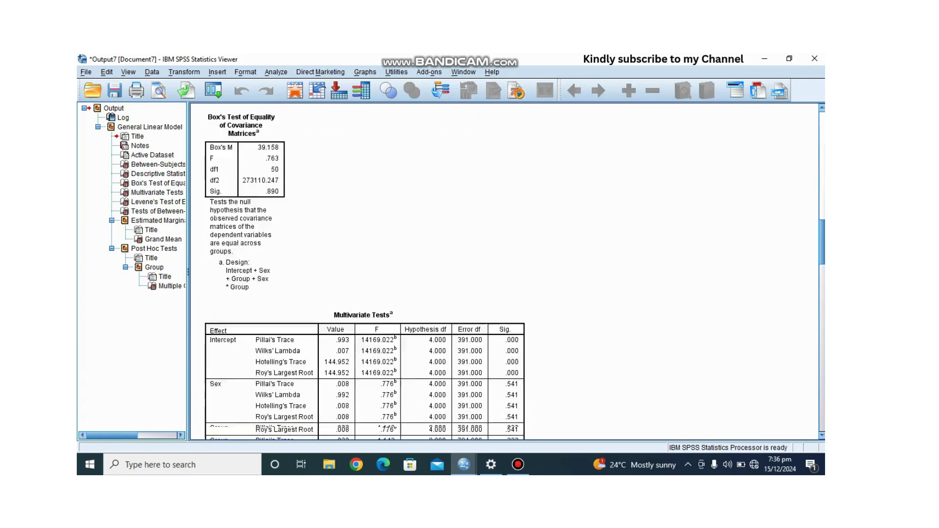
scroll(620, 274, down, 14)
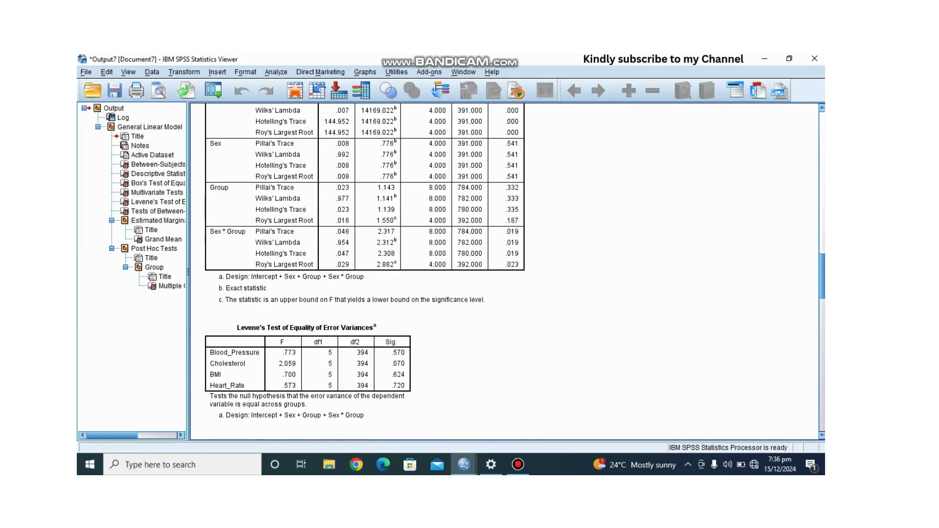
Examine the significance values for each dependent variable in the Levene's Test of Equality of Error Variances table
click(390, 232)
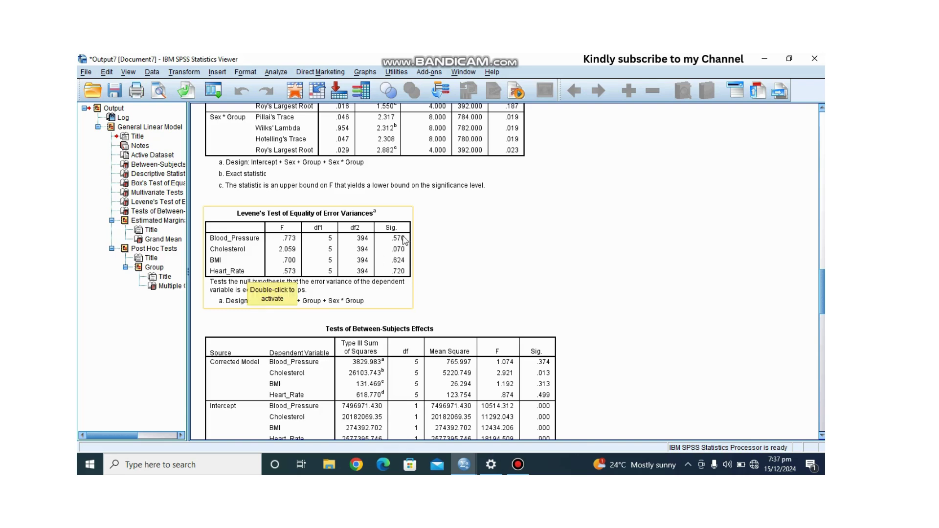
click(437, 243)
click(404, 240)
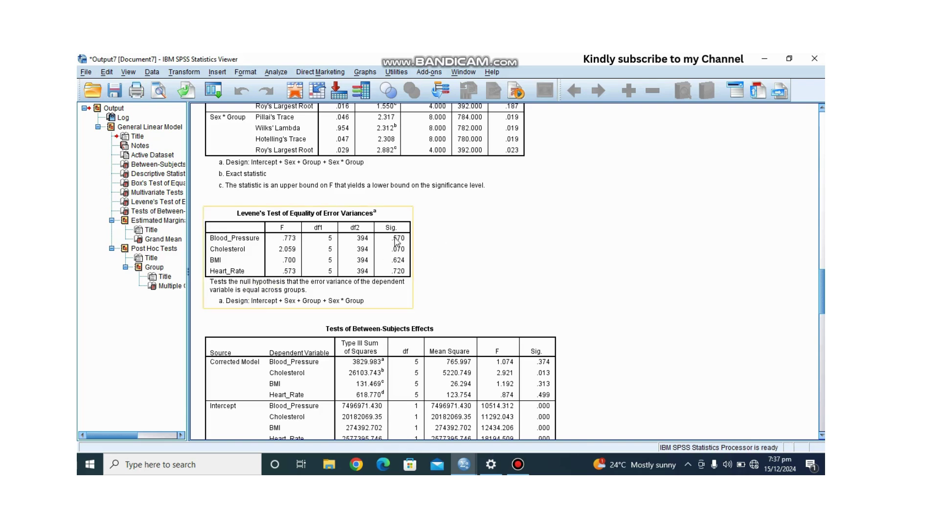
click(432, 240)
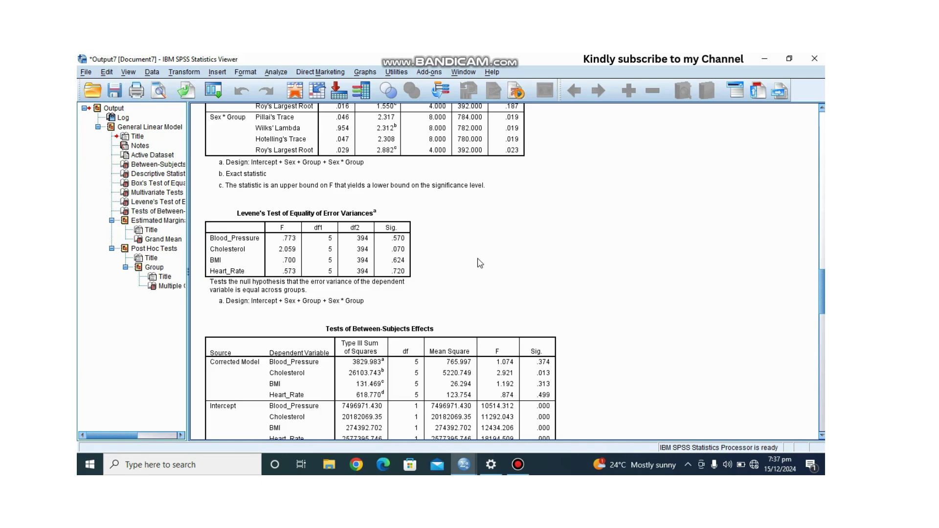
click(356, 295)
Examine the Multivariate Tests table for the significance of the Intercept, Sex, Group and Sex * Group effects
scroll(405, 162, up, 5)
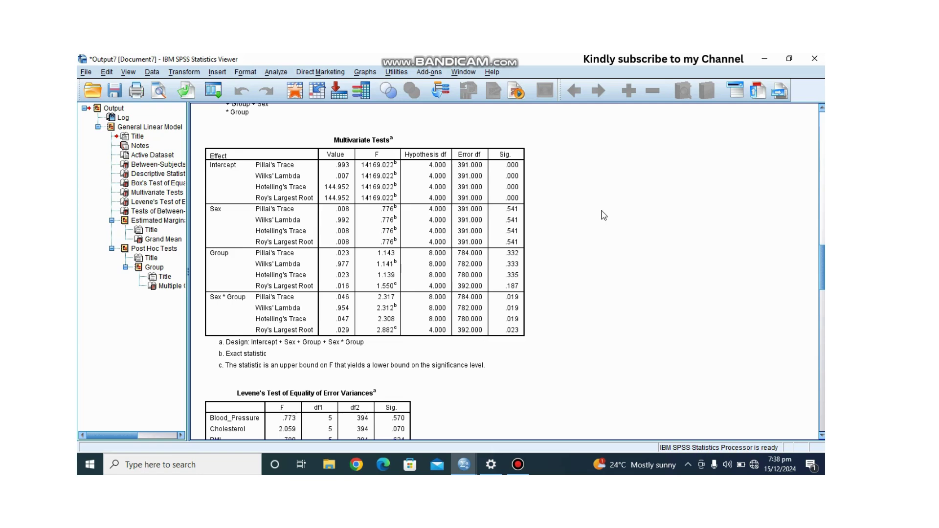
click(512, 159)
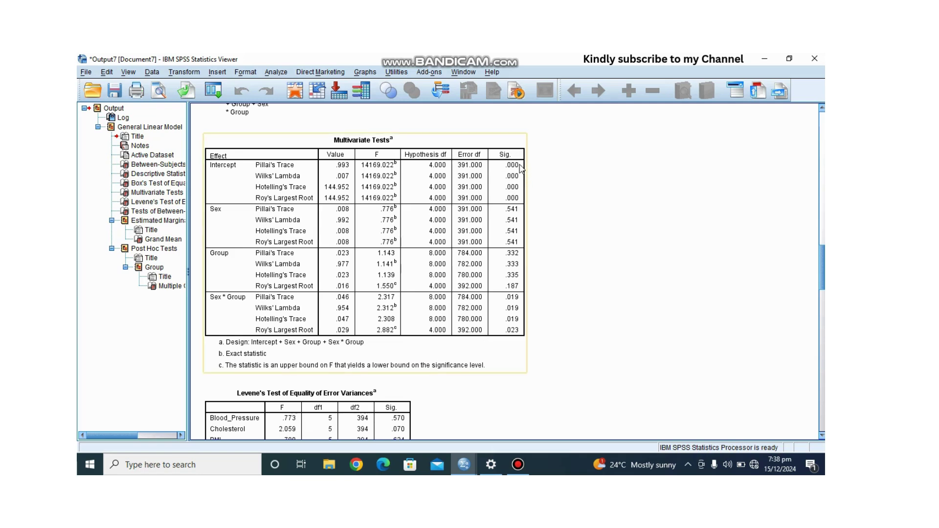
click(541, 208)
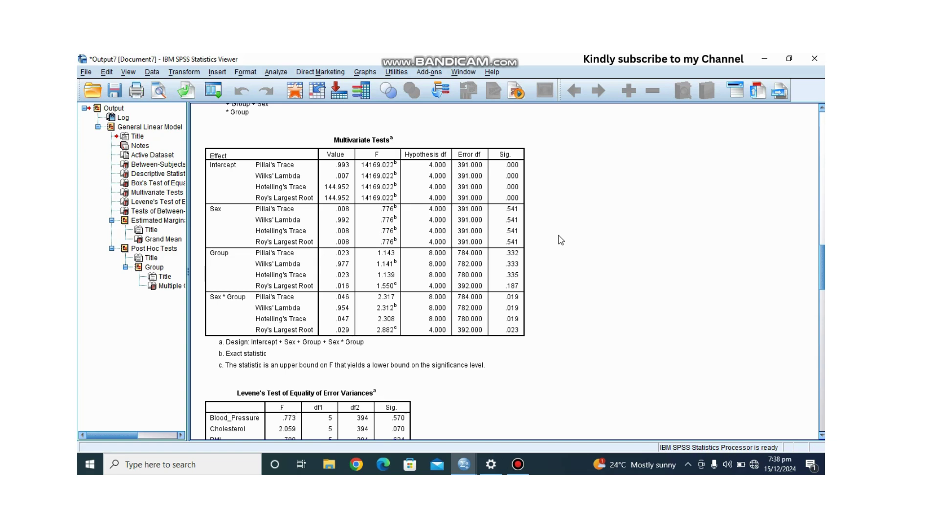
click(524, 226)
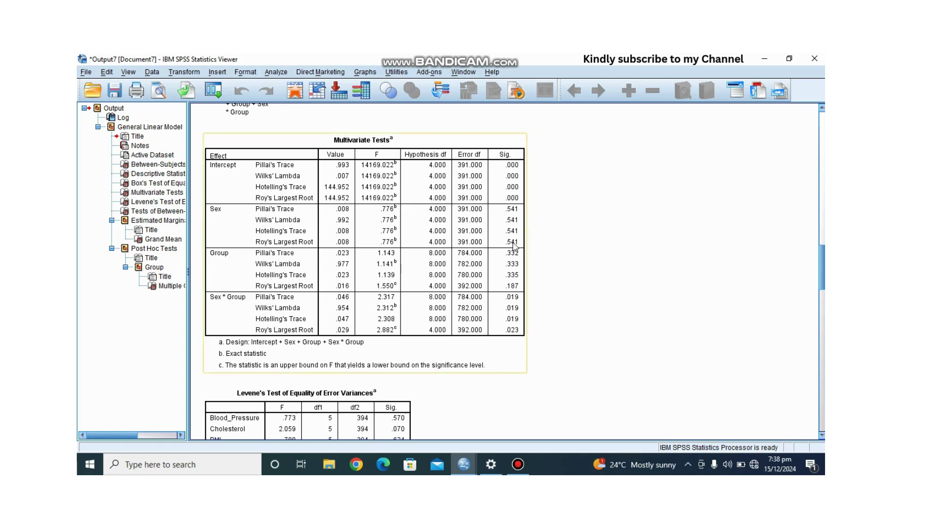
click(534, 252)
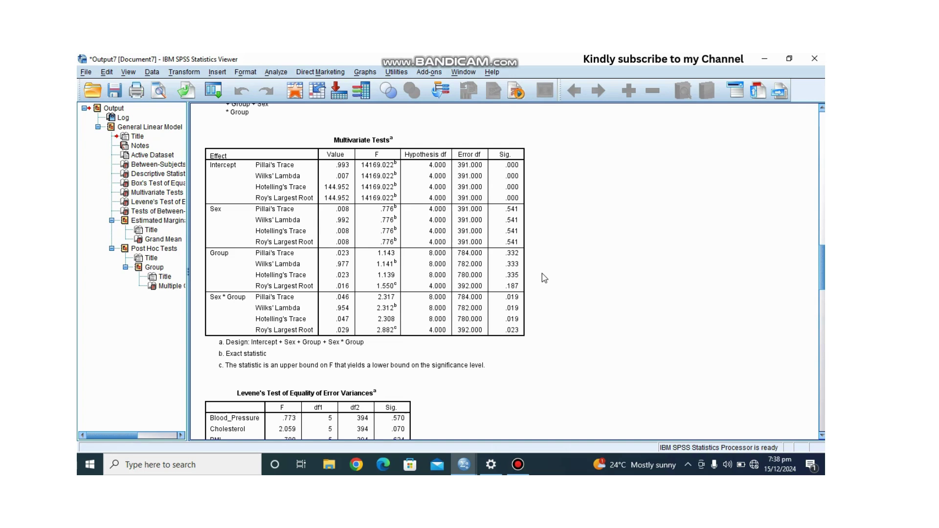
click(354, 249)
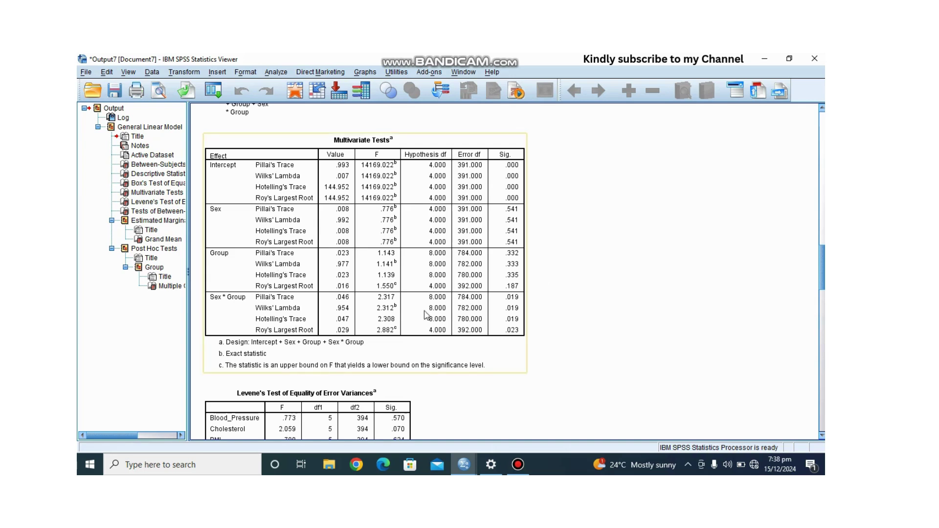
click(576, 334)
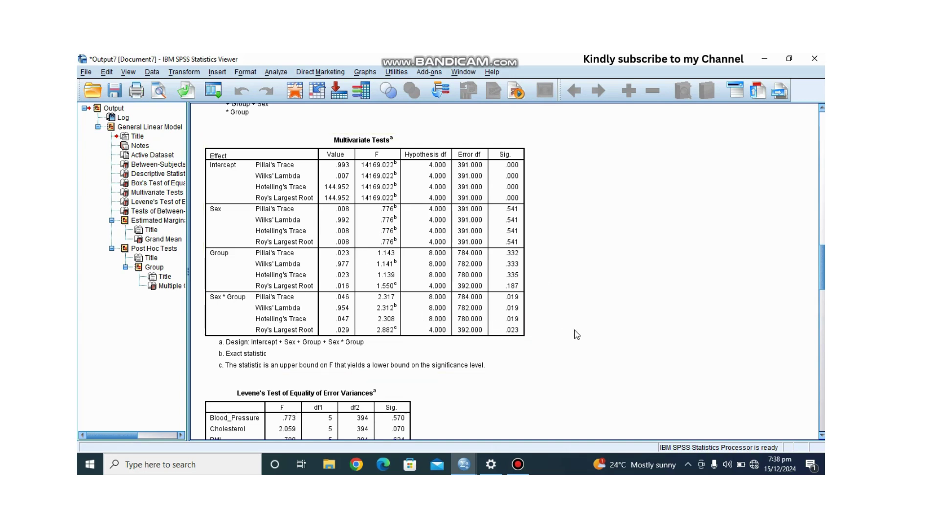
click(526, 307)
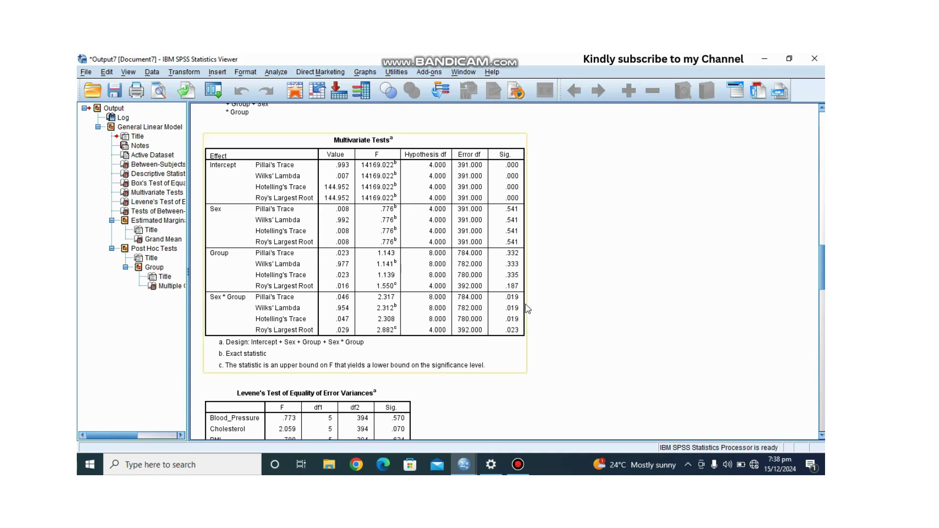
click(556, 340)
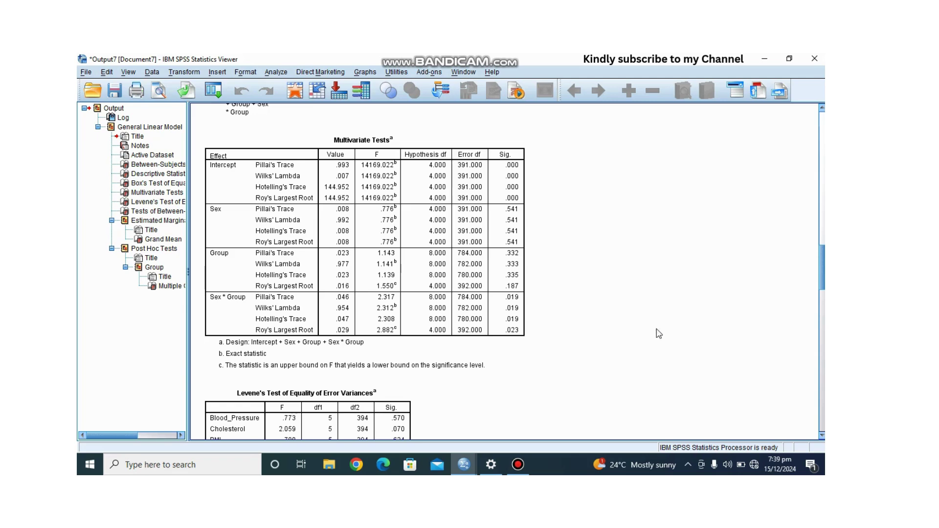
Examine the Tests of Between-Subjects Effects table for the Sex, Group and Sex * Group effects on each dependent variable
scroll(821, 282, down, 5)
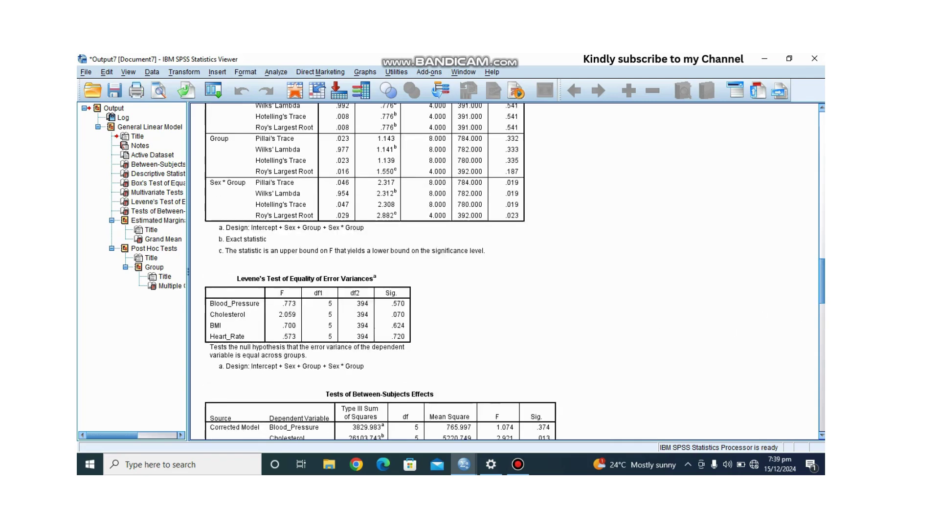
scroll(821, 313, down, 1)
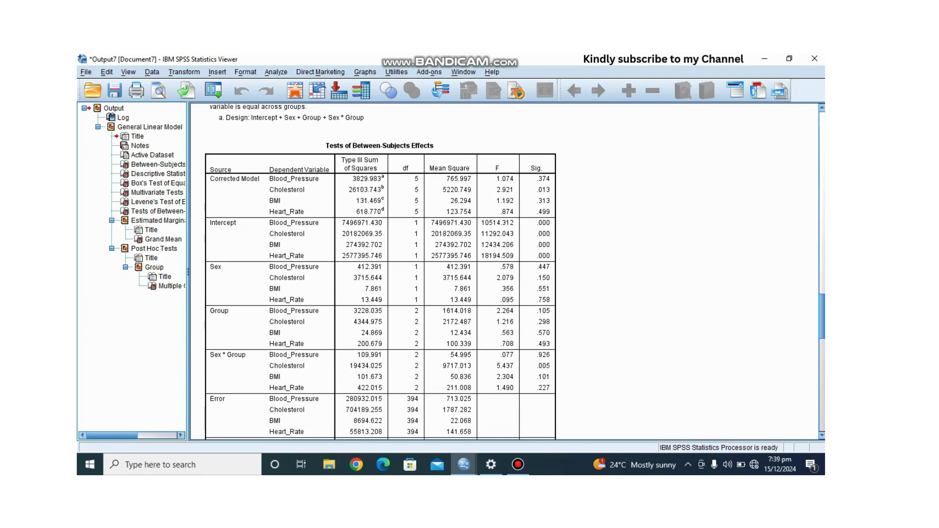
click(428, 150)
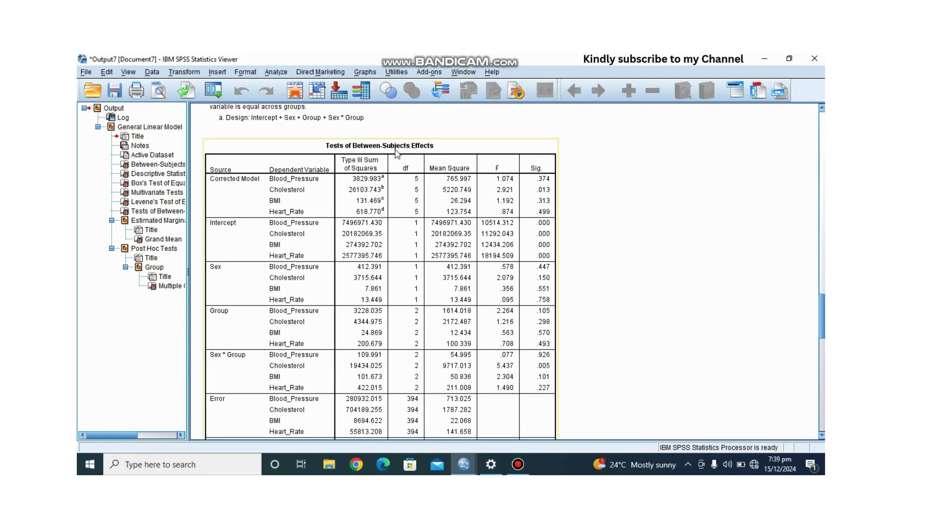
click(583, 193)
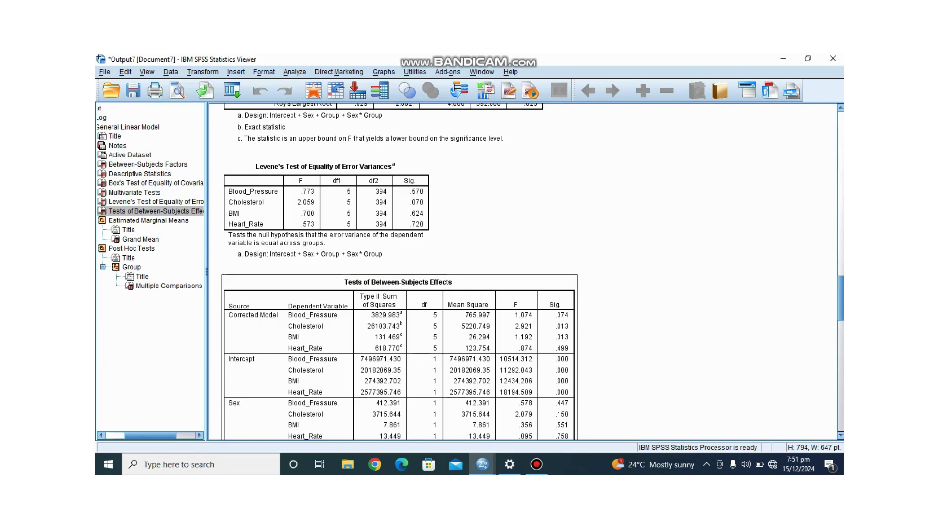
scroll(804, 314, down, 2)
scroll(524, 271, down, 1)
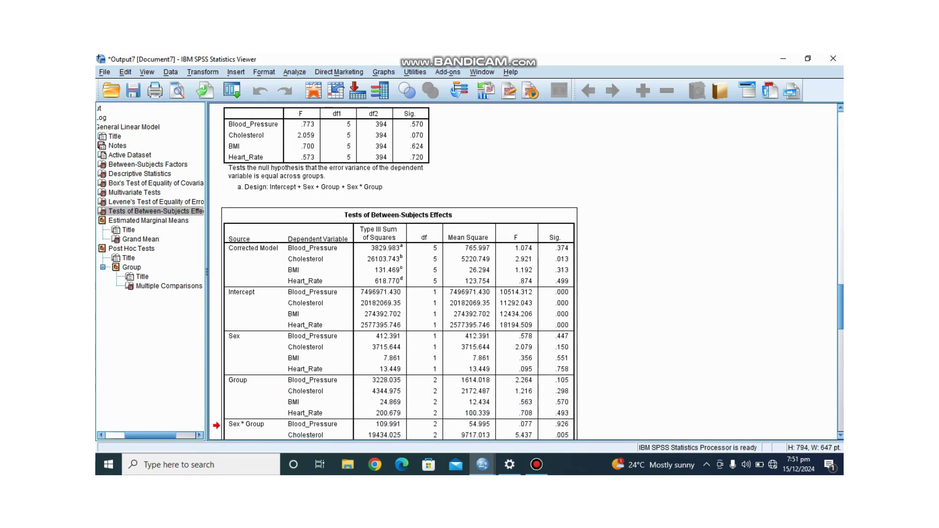
scroll(396, 271, down, 2)
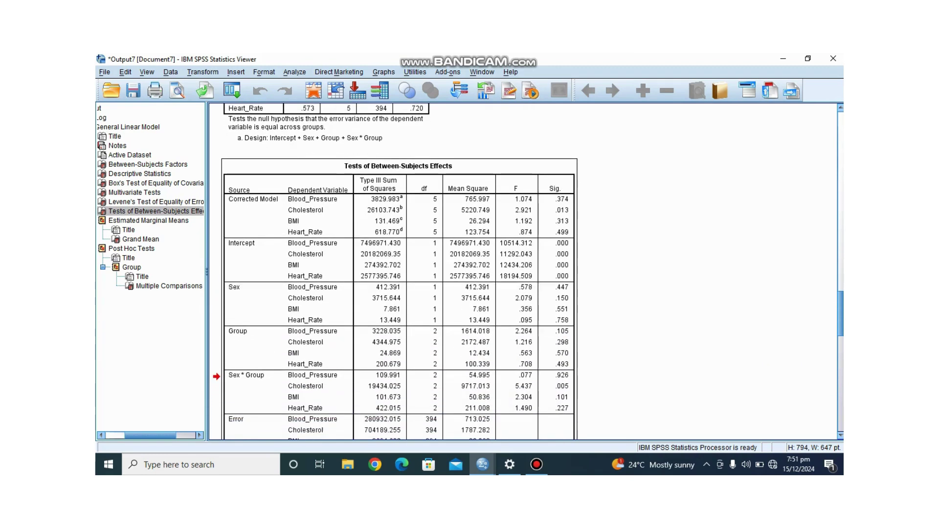
scroll(820, 318, down, 1)
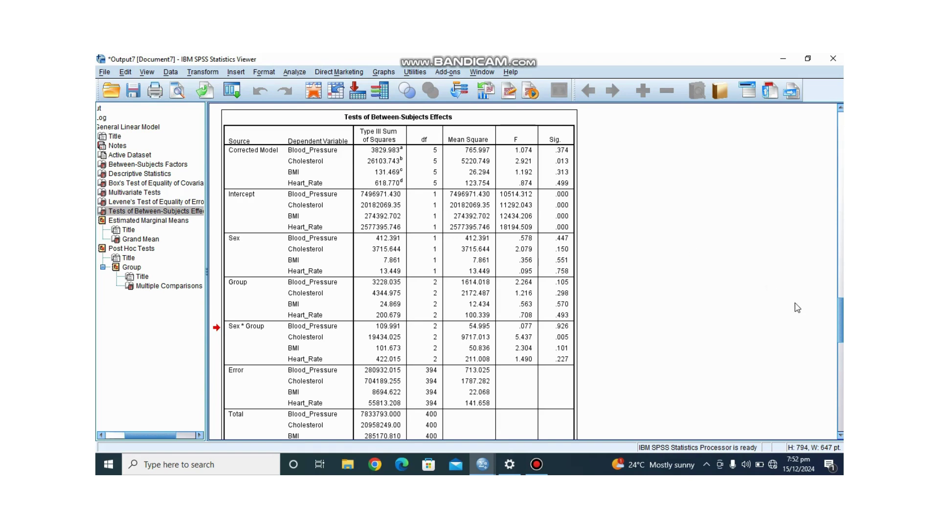
drag(840, 335, 840, 343)
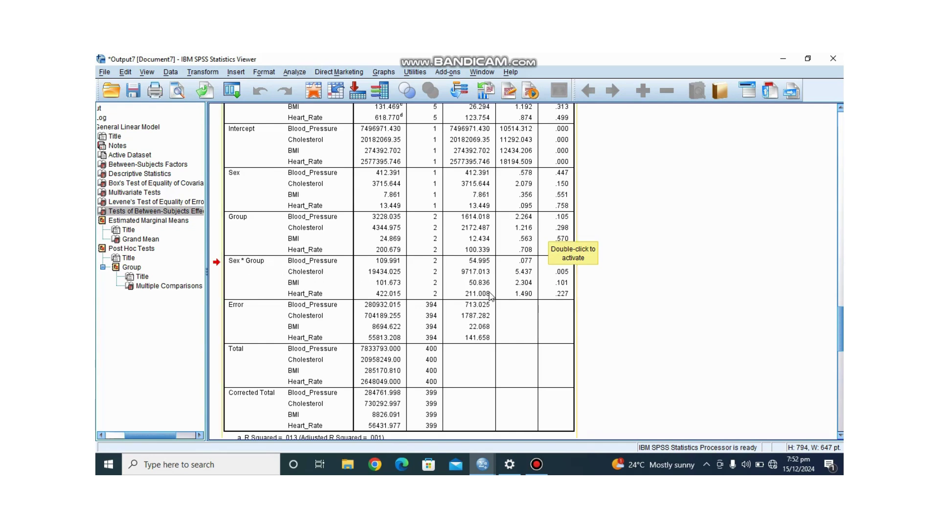
click(639, 305)
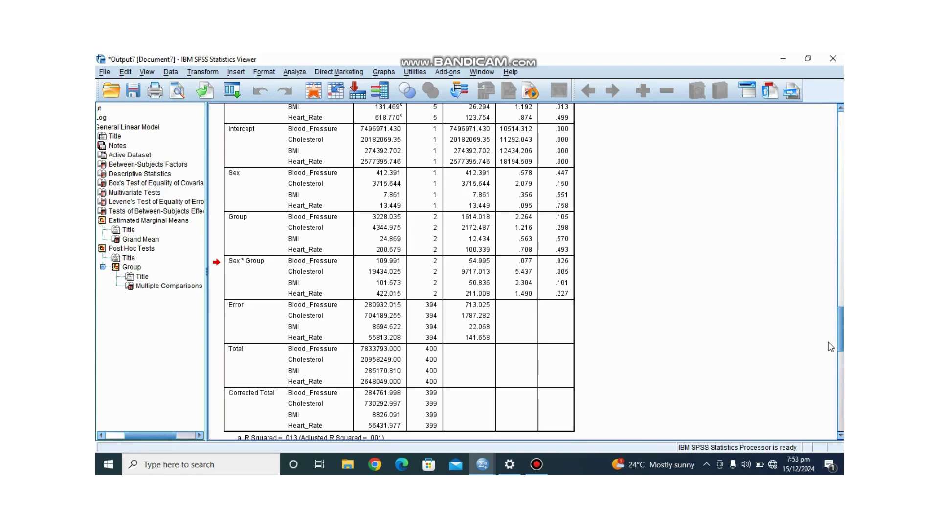
Examine the Grand Mean table under Estimated Marginal Means for each dependent variable's mean and 95% confidence interval
drag(841, 345, 841, 394)
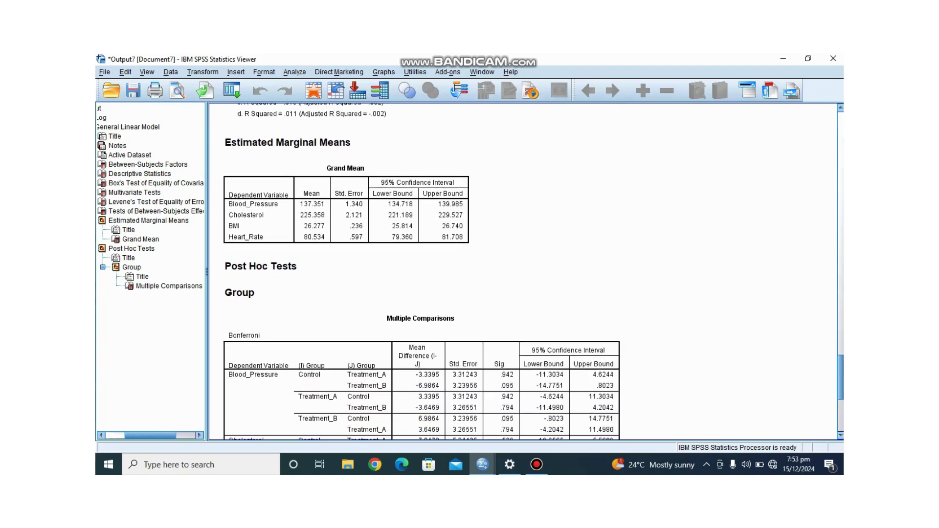
click(568, 359)
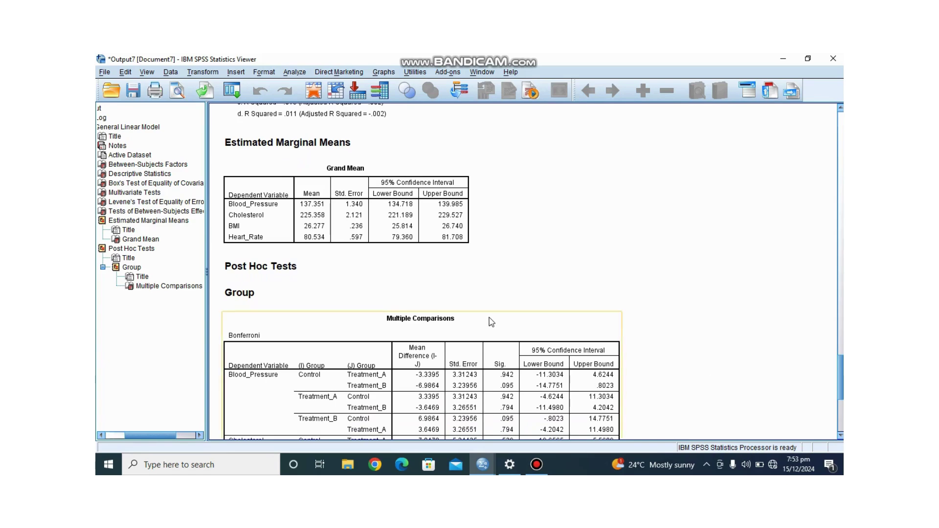
click(430, 243)
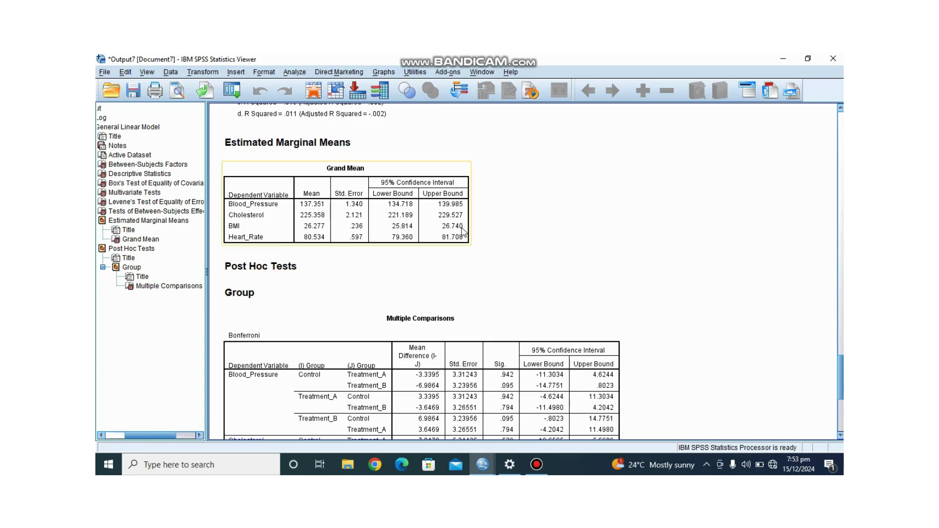
click(491, 233)
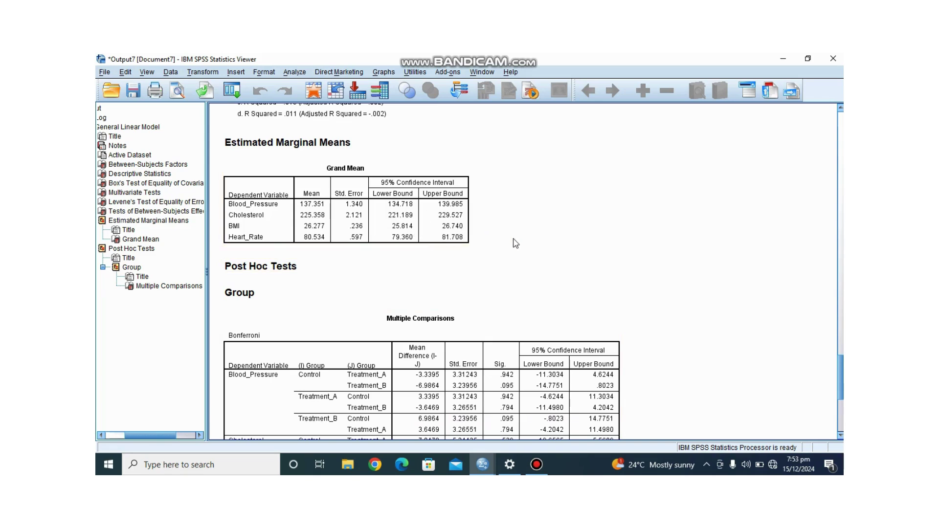
click(384, 153)
click(514, 241)
click(546, 269)
click(590, 292)
click(515, 203)
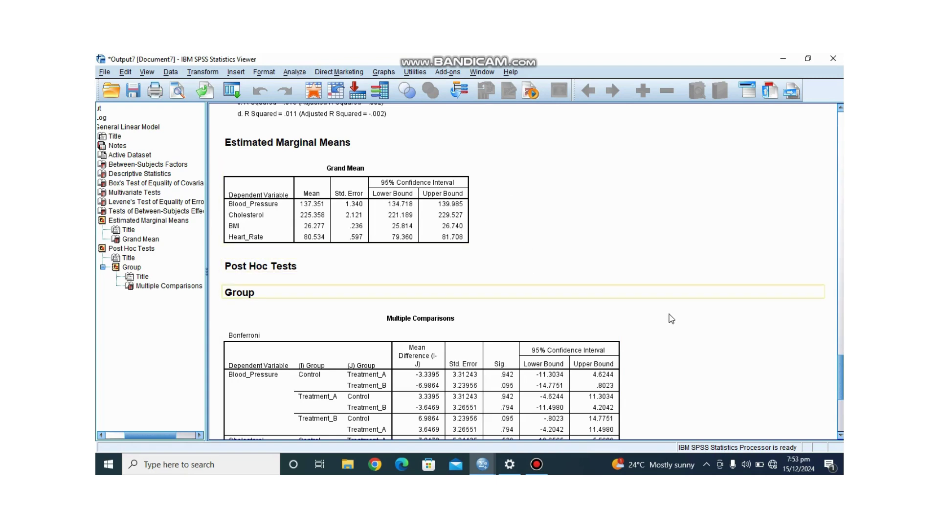
click(342, 215)
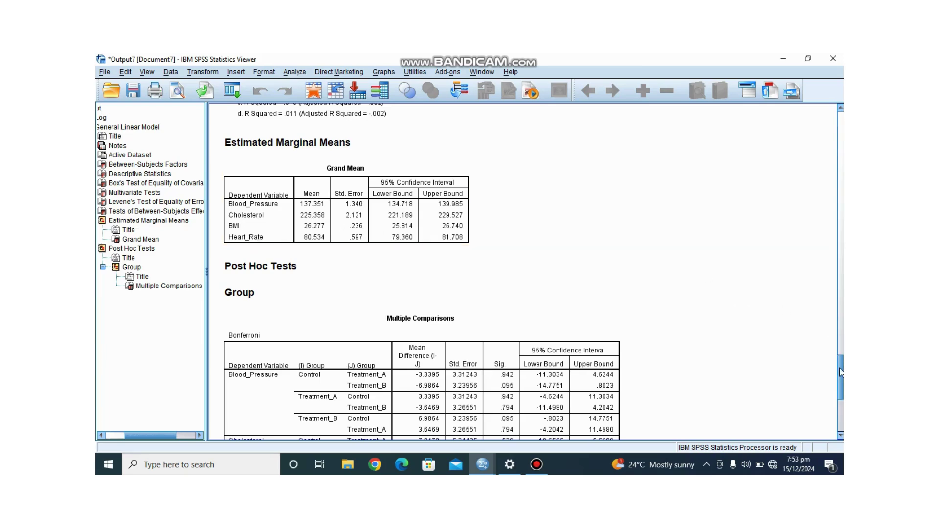
Examine the Bonferroni Multiple Comparisons table for differences between the Control, Treatment_A and Treatment_B groups on each dependent variable
scroll(840, 373, down, 3)
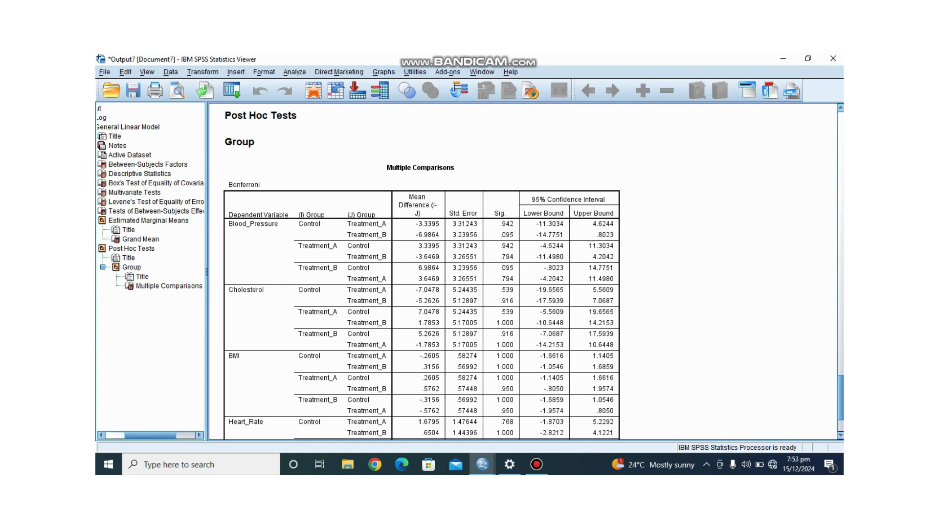
click(586, 317)
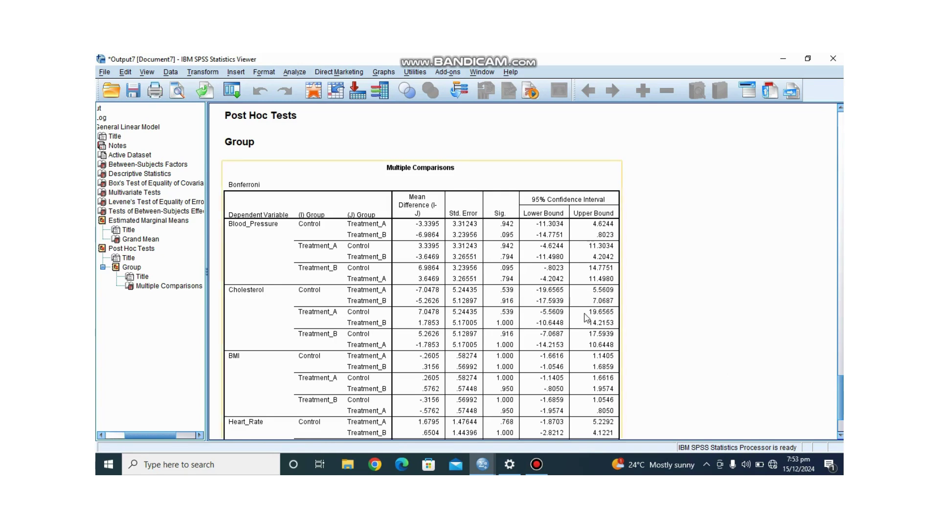
click(643, 296)
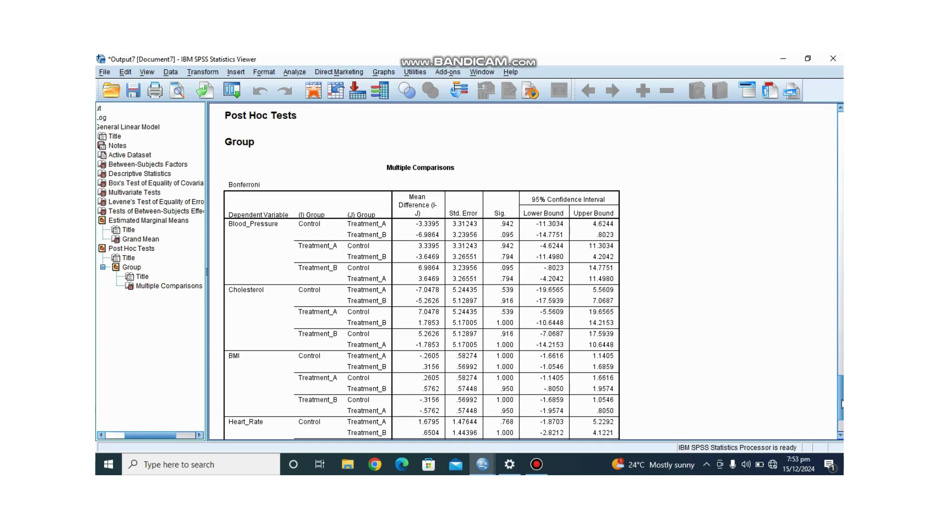
drag(842, 403, 842, 411)
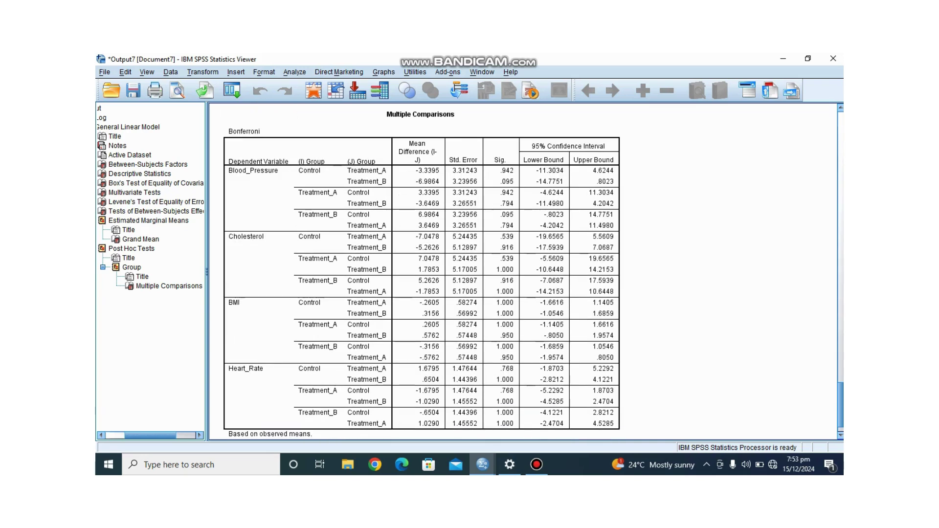
click(461, 270)
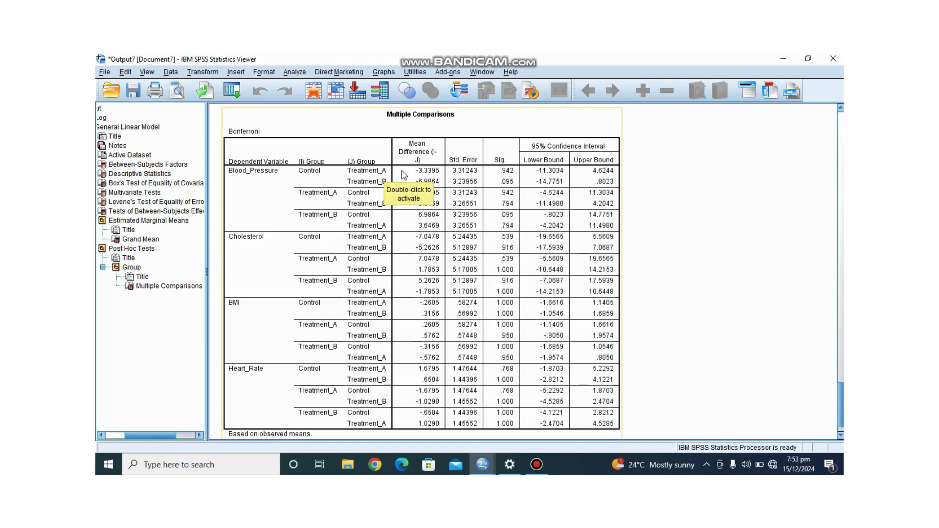
Review the significance values and 95% confidence intervals of the pairwise group differences in the Bonferroni Multiple Comparisons table
click(639, 177)
click(611, 181)
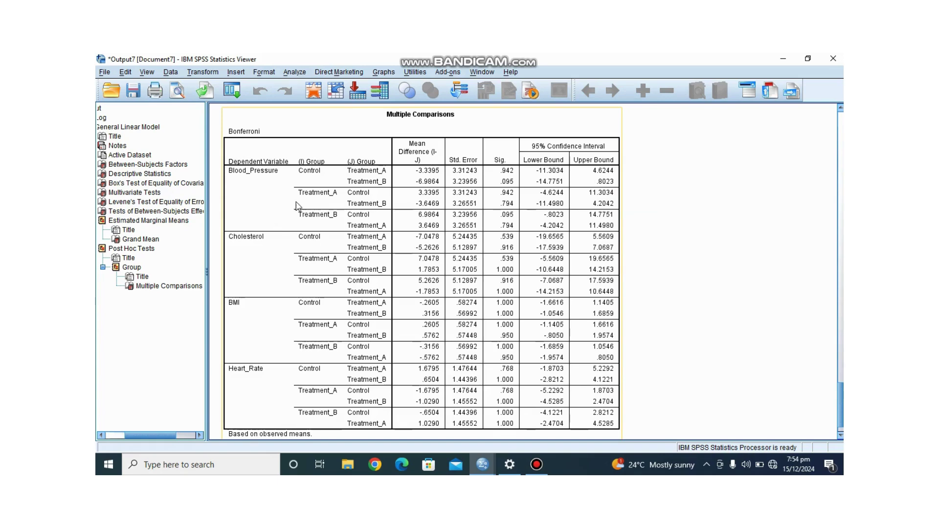
click(763, 275)
click(599, 415)
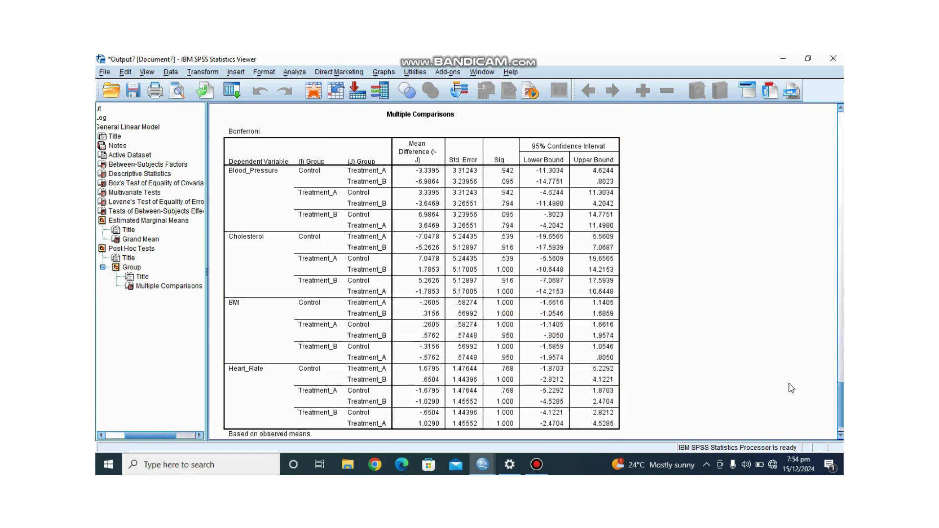
scroll(841, 402, down, 1)
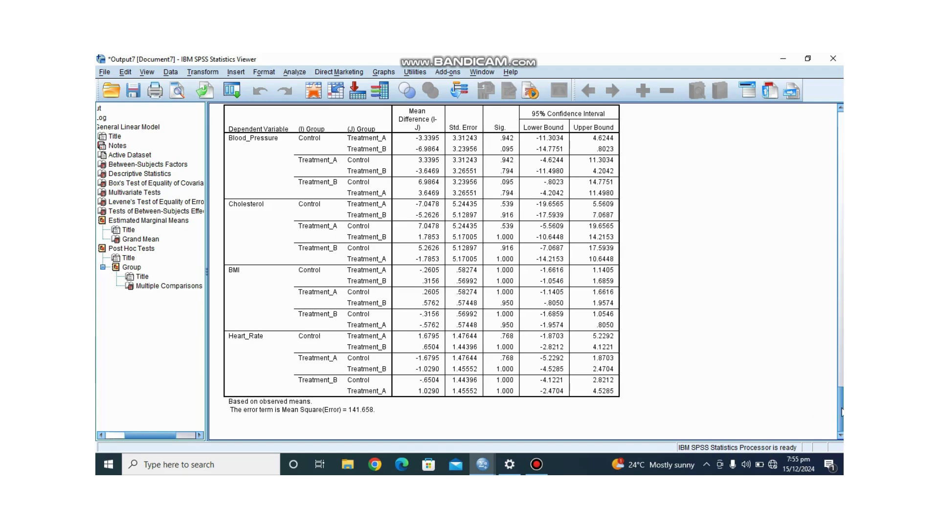
scroll(841, 412, up, 3)
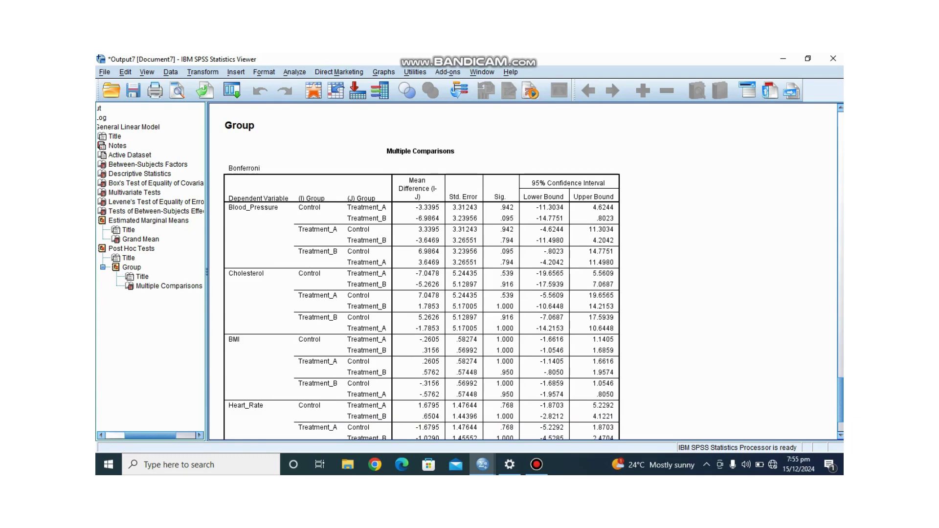
click(418, 276)
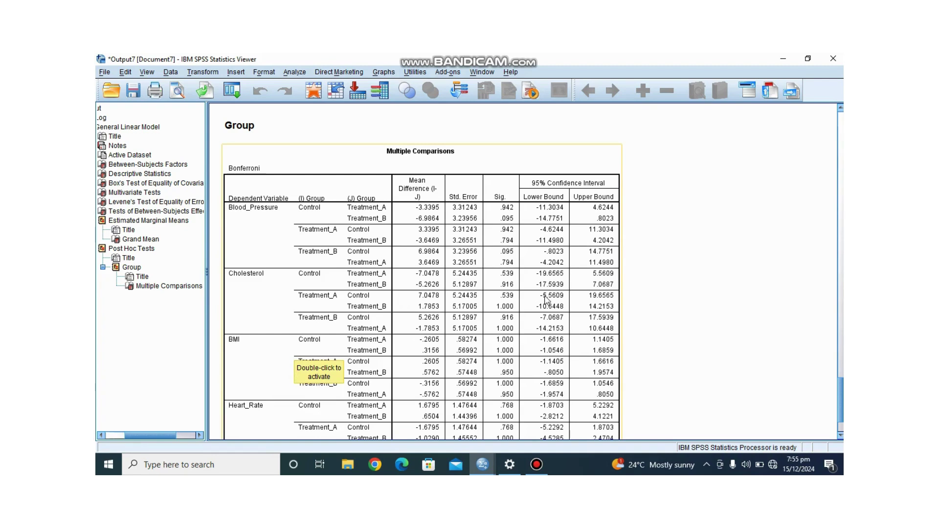
click(636, 314)
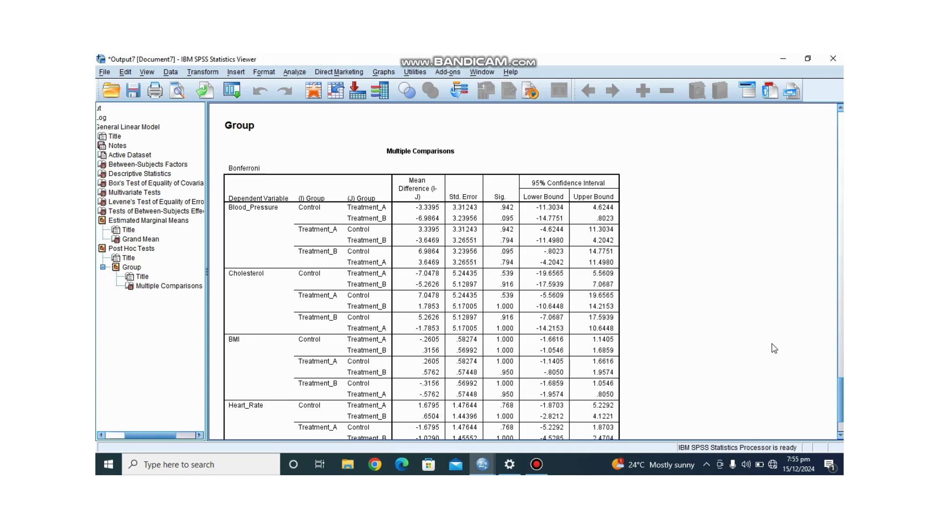
Return to the Tests of Between-Subjects Effects table and compare the significance of the Sex * Group interaction with the Sex and Group main effects
drag(842, 410, 842, 336)
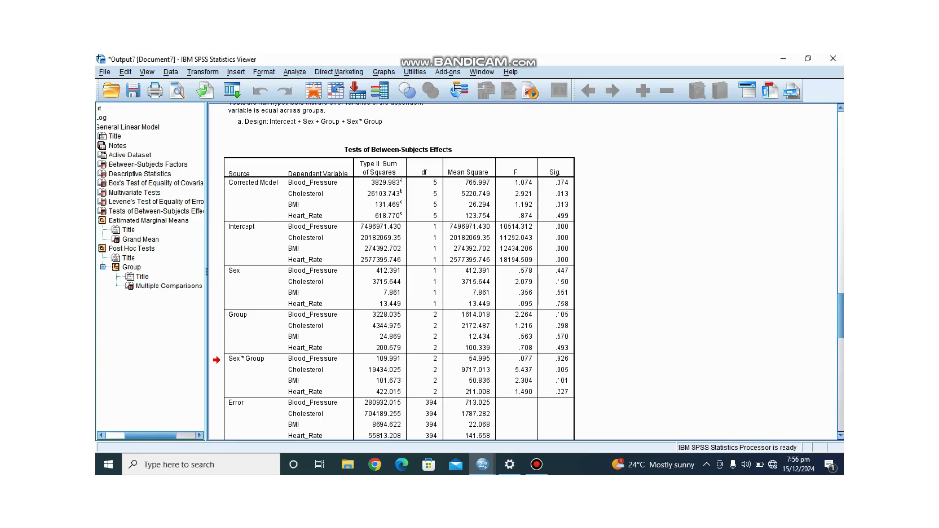
drag(842, 318, 842, 326)
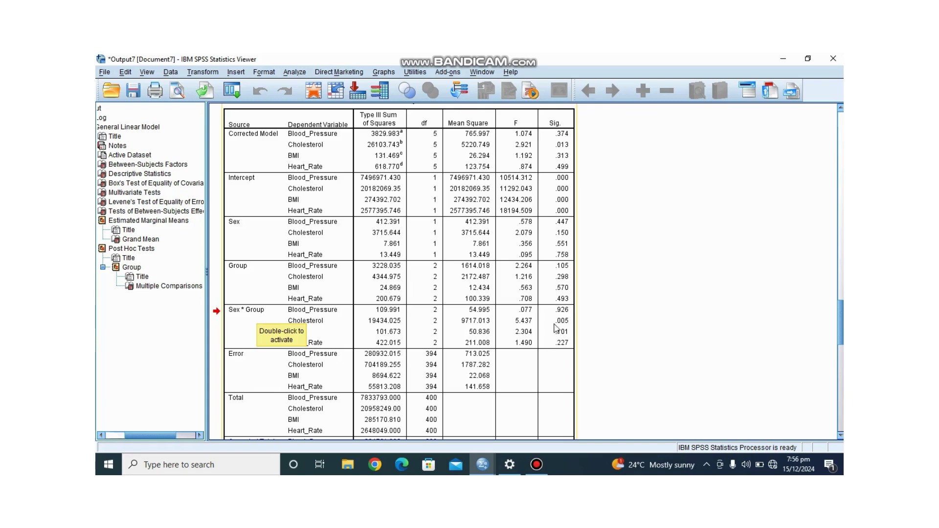
click(628, 333)
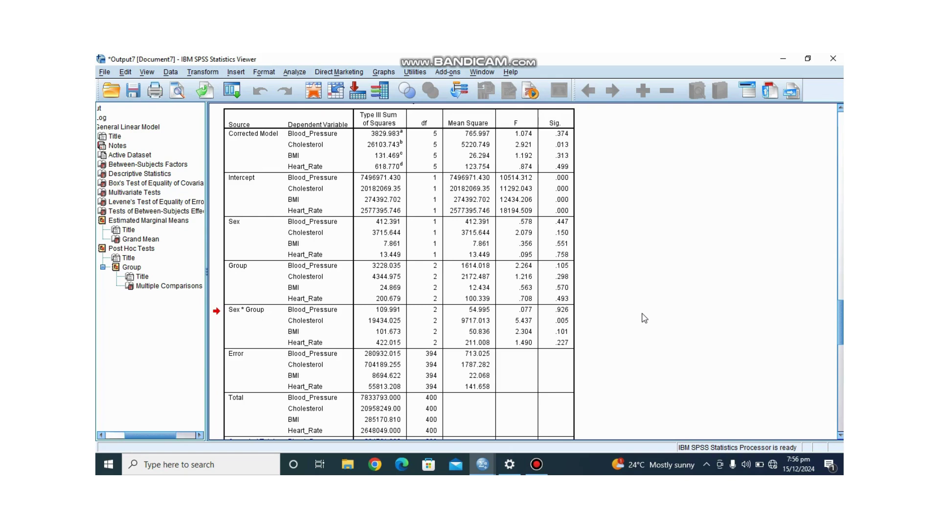
click(491, 254)
click(611, 236)
click(573, 215)
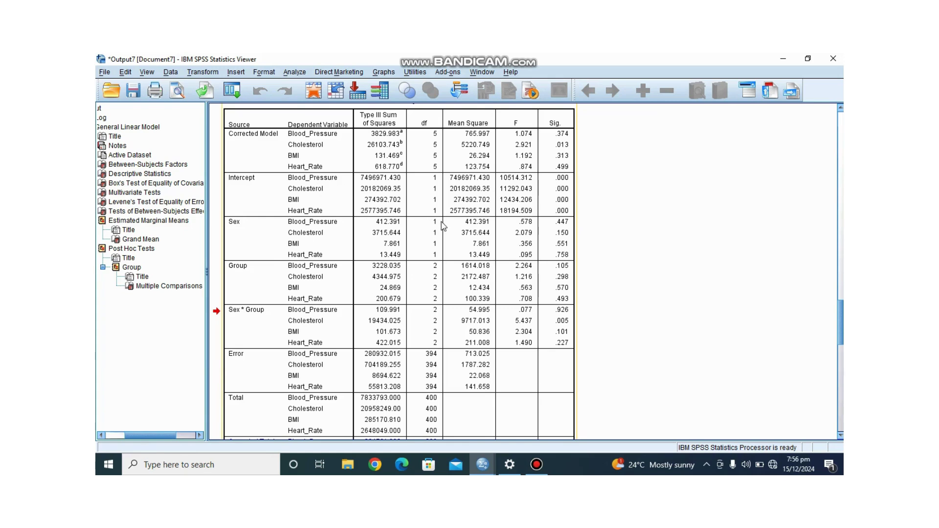
click(615, 257)
click(618, 328)
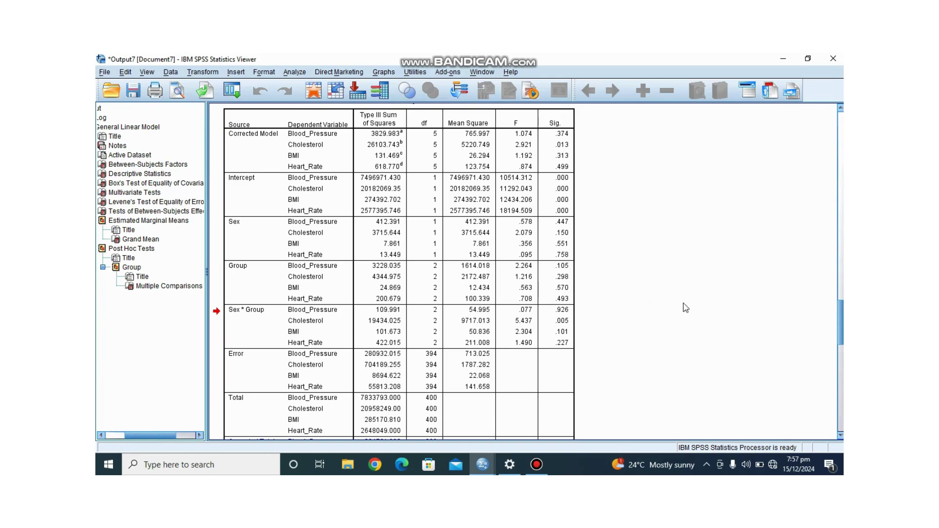
drag(841, 323, 842, 331)
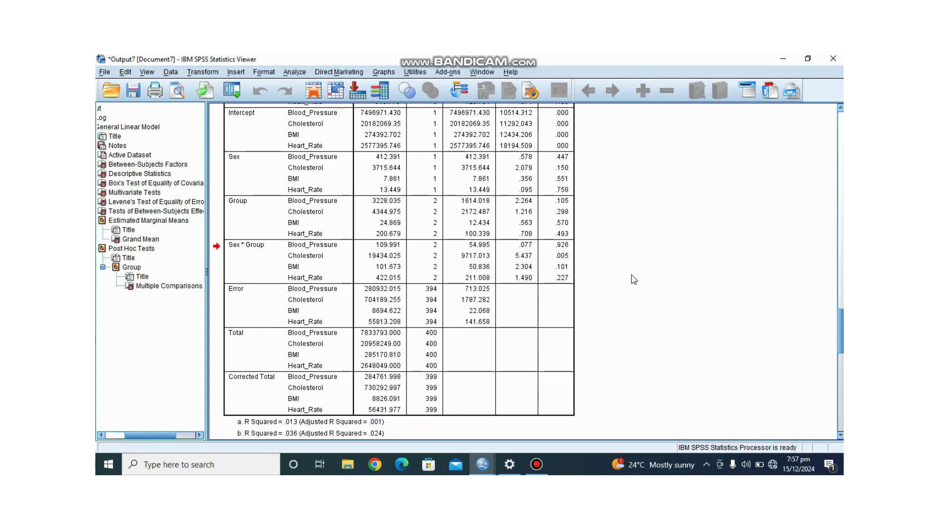
click(566, 293)
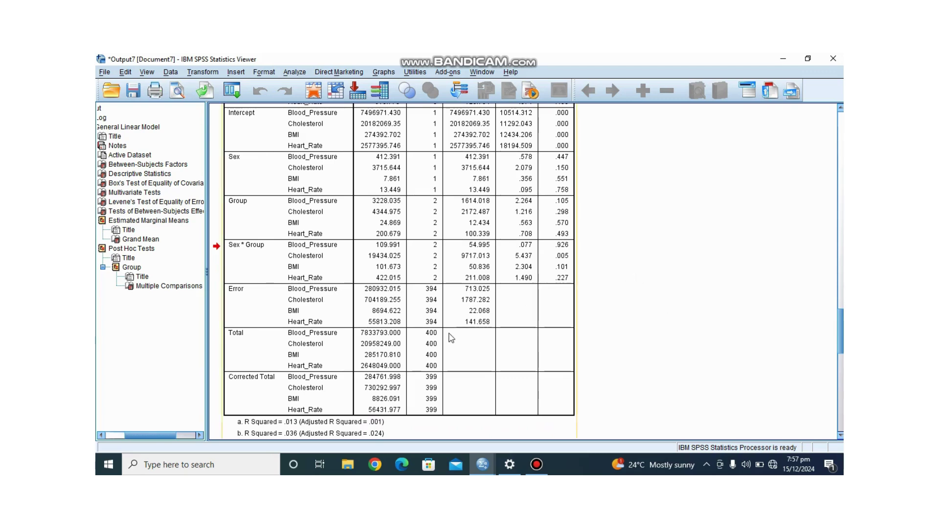